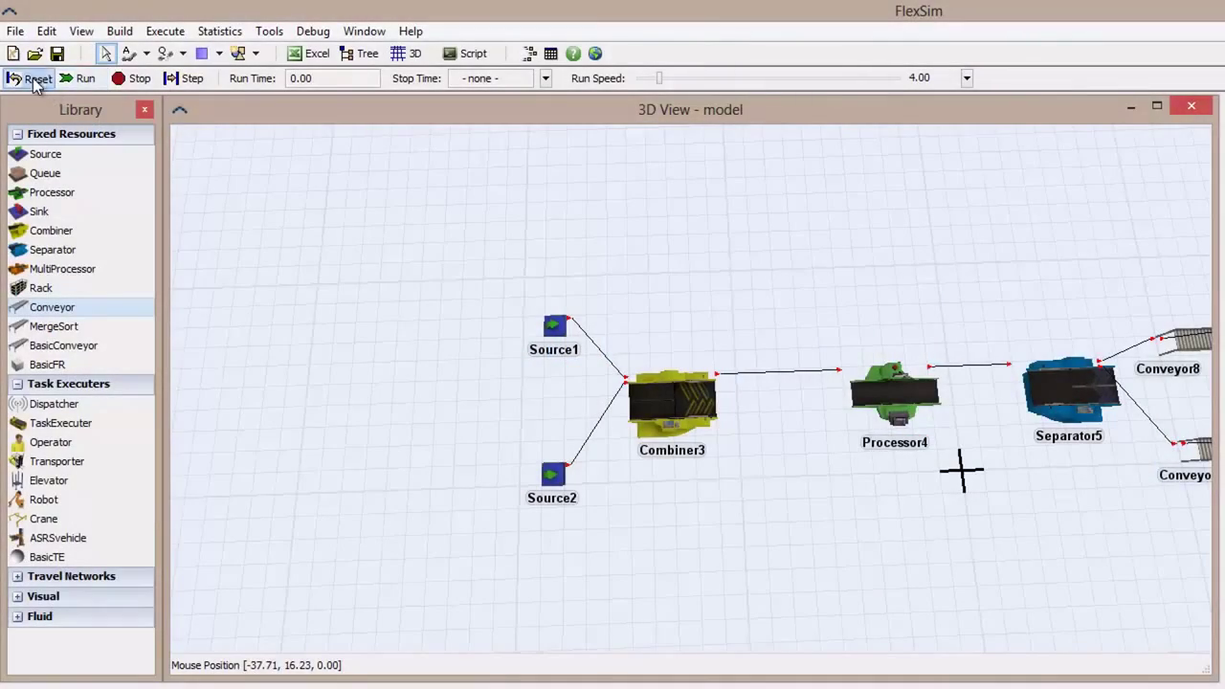
Step: Run the combiner–separator model and follow the combined items through the separator to Sink6 and Sink7
click(81, 77)
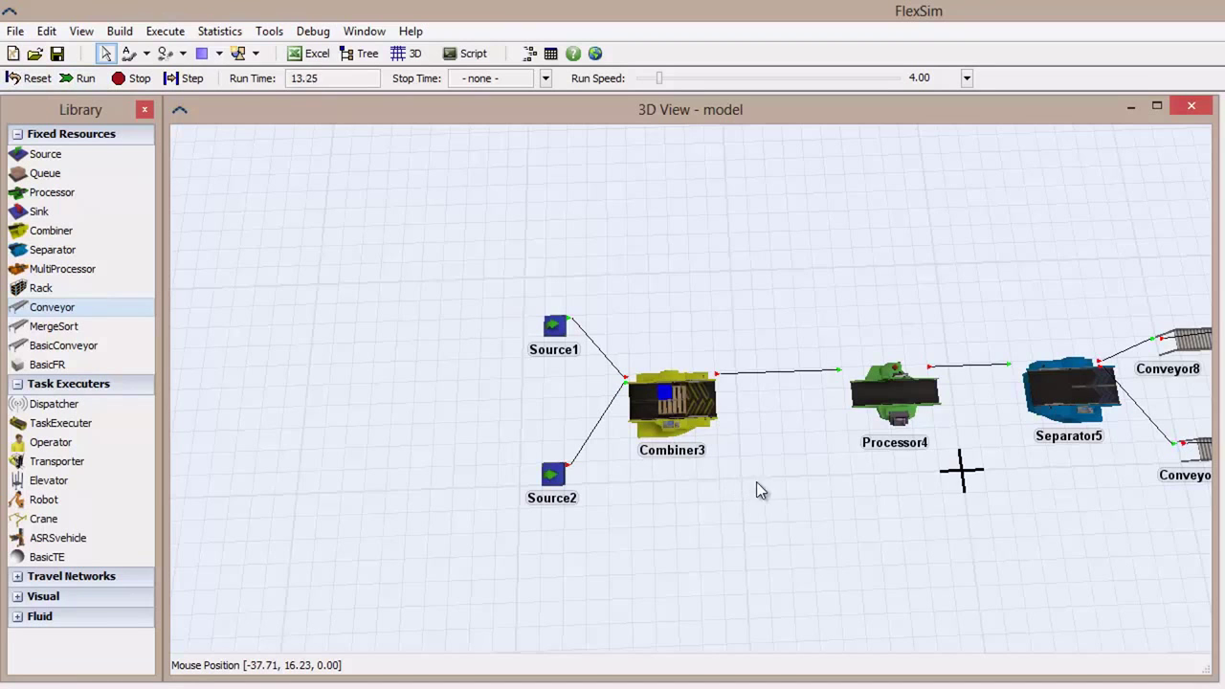
drag(884, 507, 577, 479)
right_drag(420, 508, 613, 474)
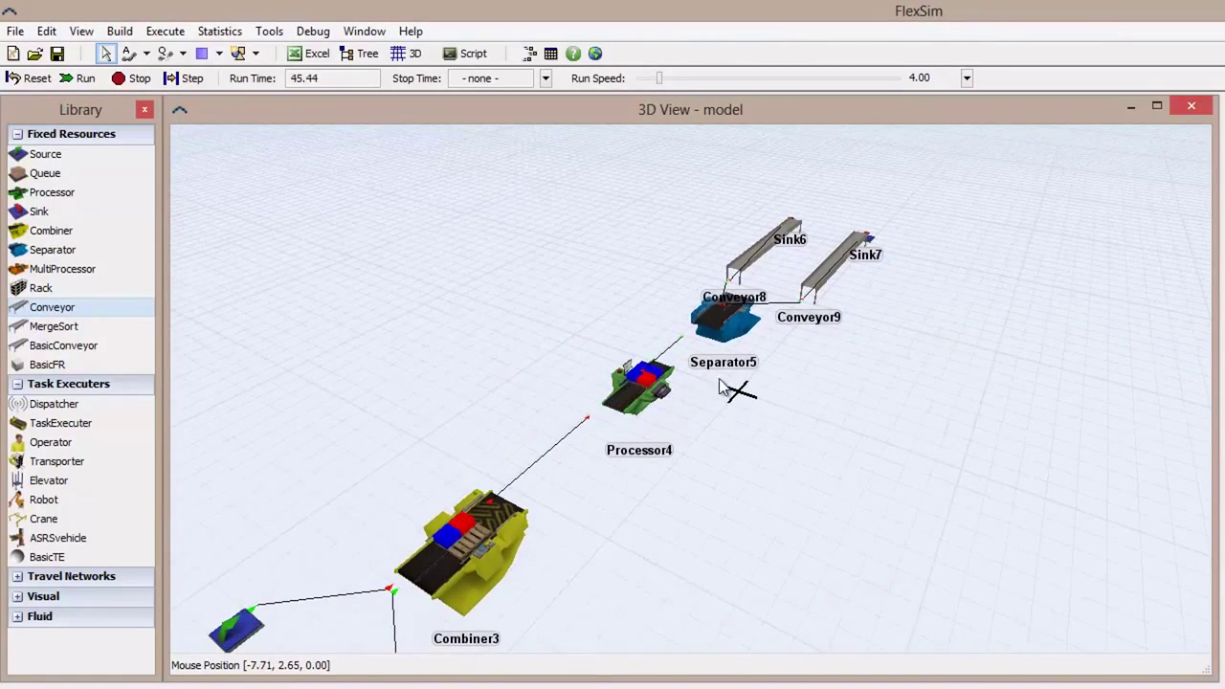
right_drag(720, 385, 734, 511)
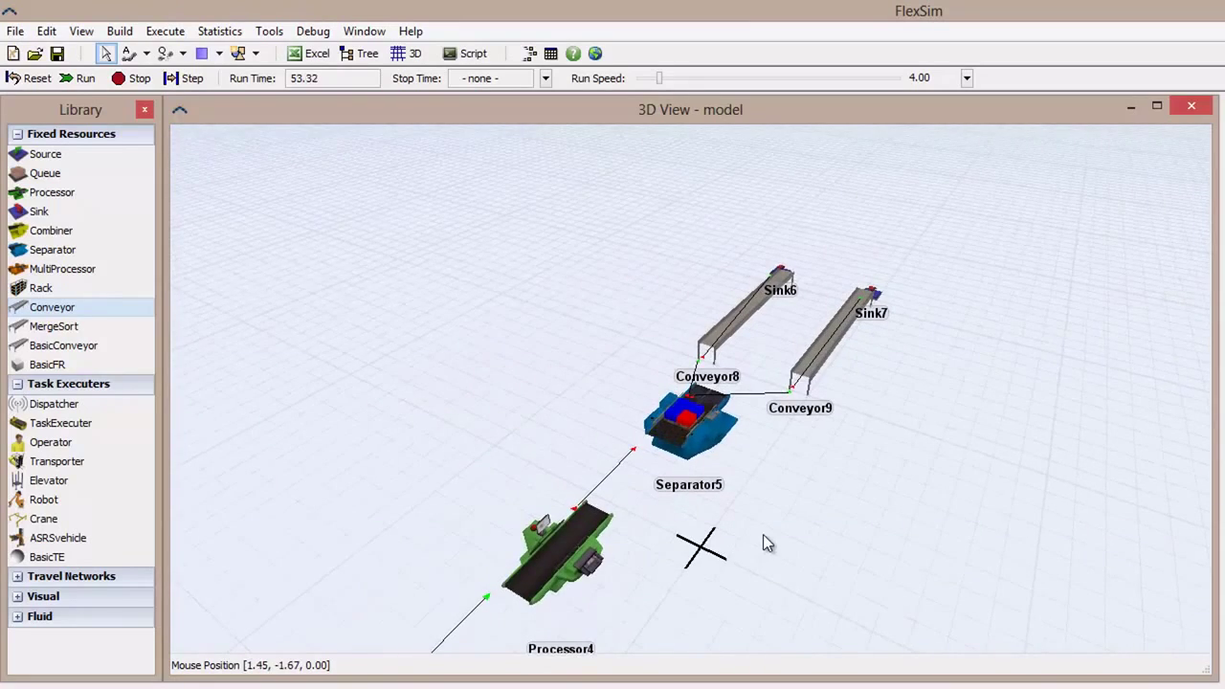
scroll(763, 541, up, 5)
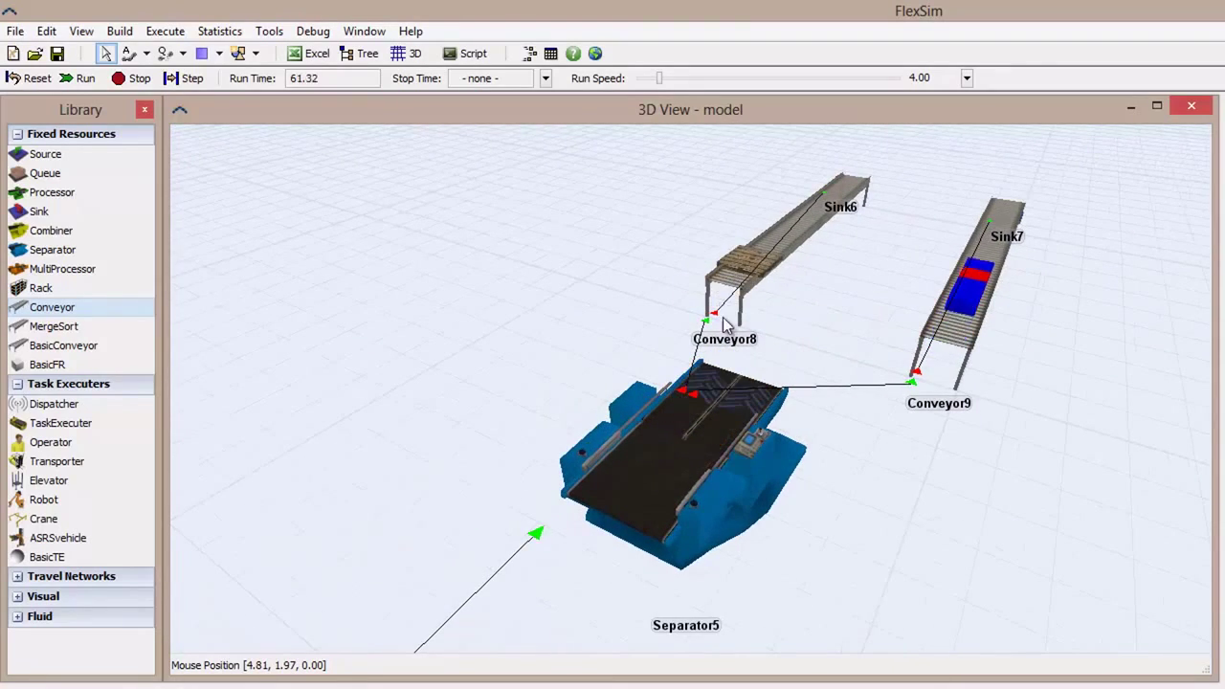
right_drag(810, 525, 701, 560)
scroll(703, 561, down, 5)
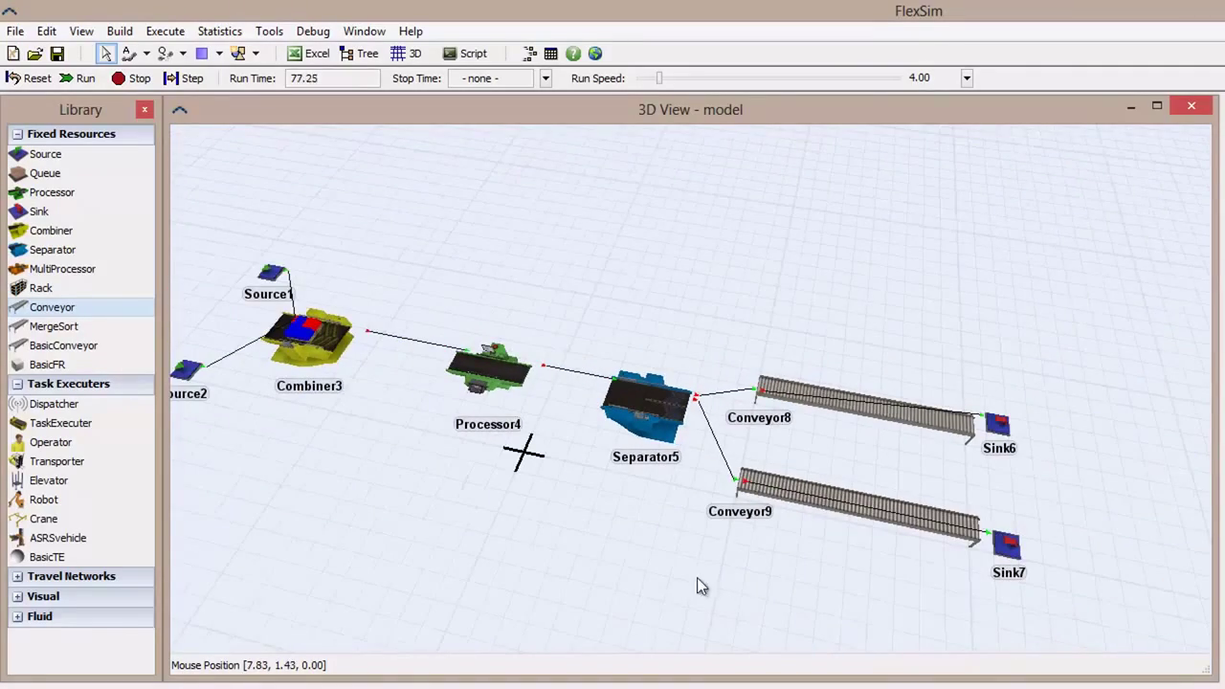
Step: Orbit and pan the 3D view around the running Source–Queue–Operator–Processor line
right_drag(588, 558, 642, 566)
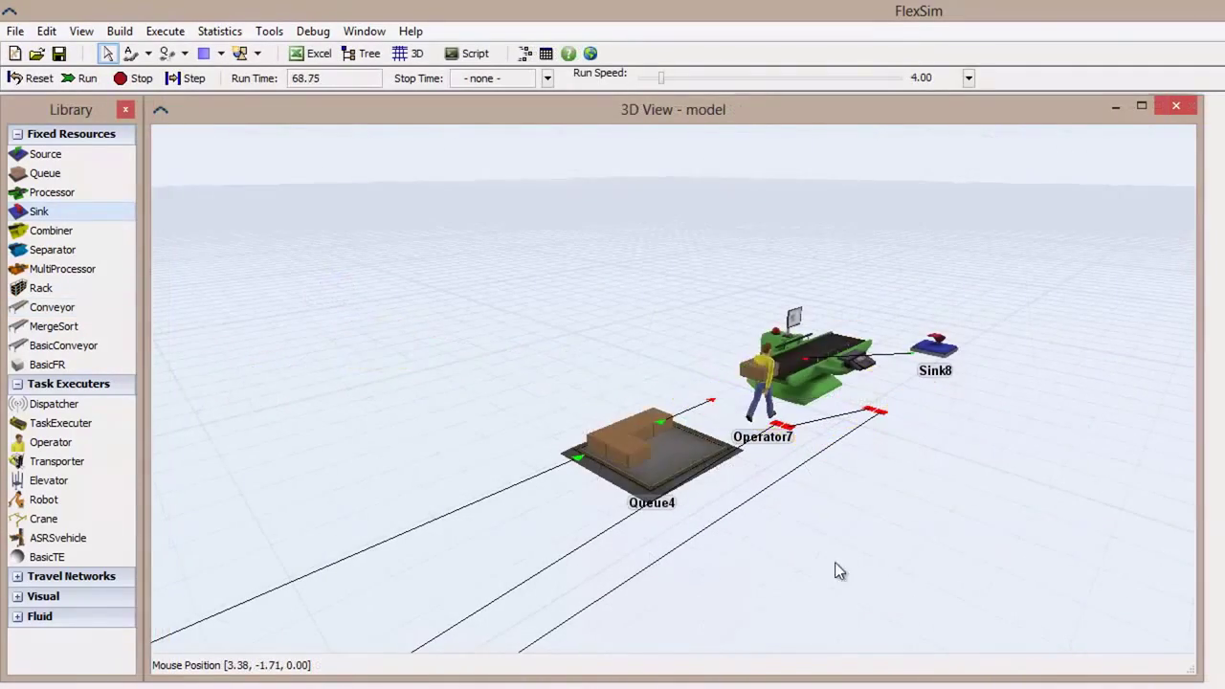
right_drag(886, 544, 842, 558)
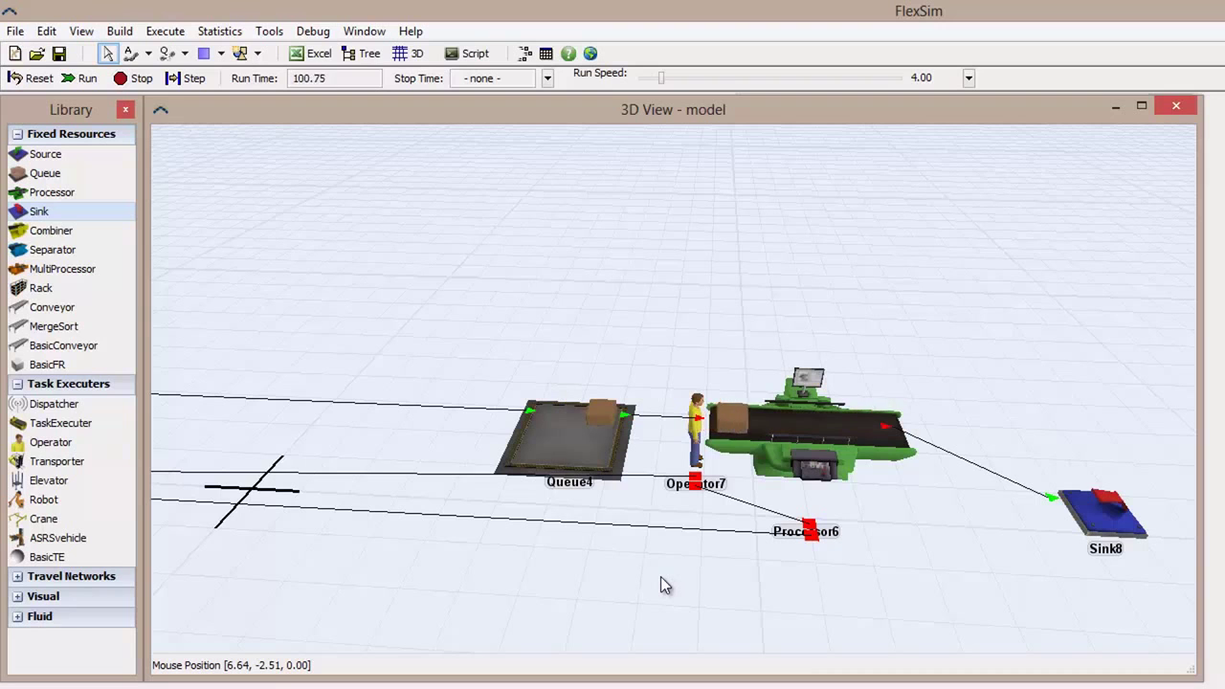
right_drag(660, 576, 565, 519)
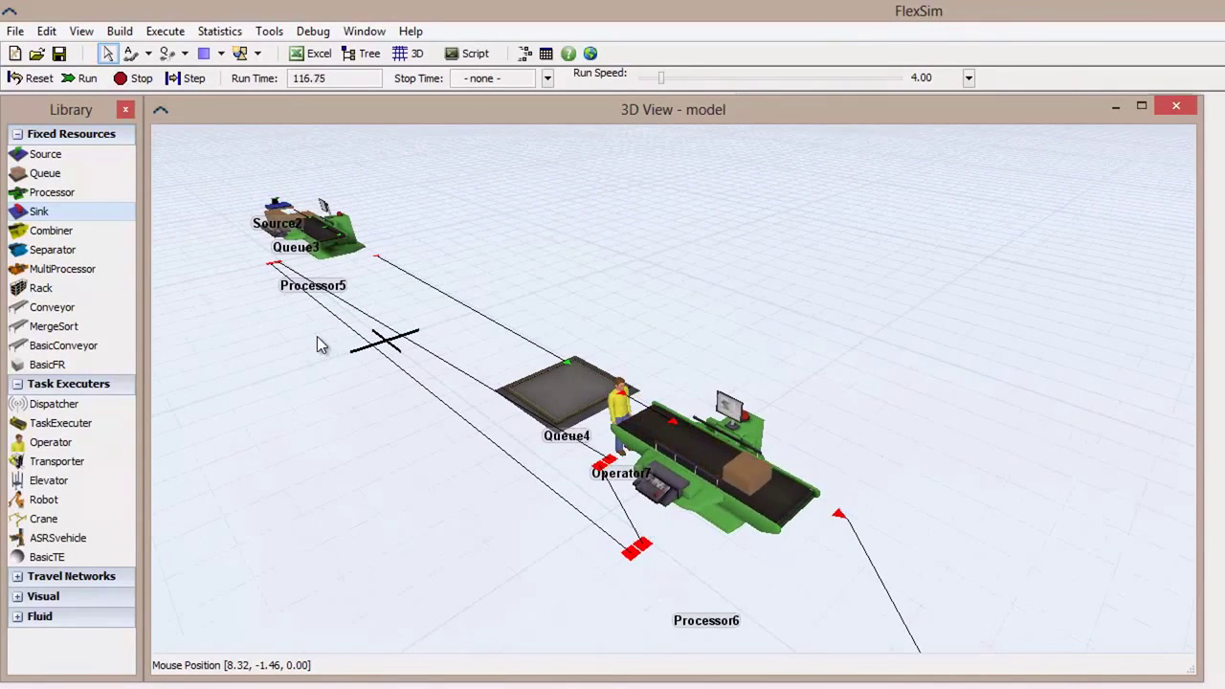
drag(317, 337, 622, 593)
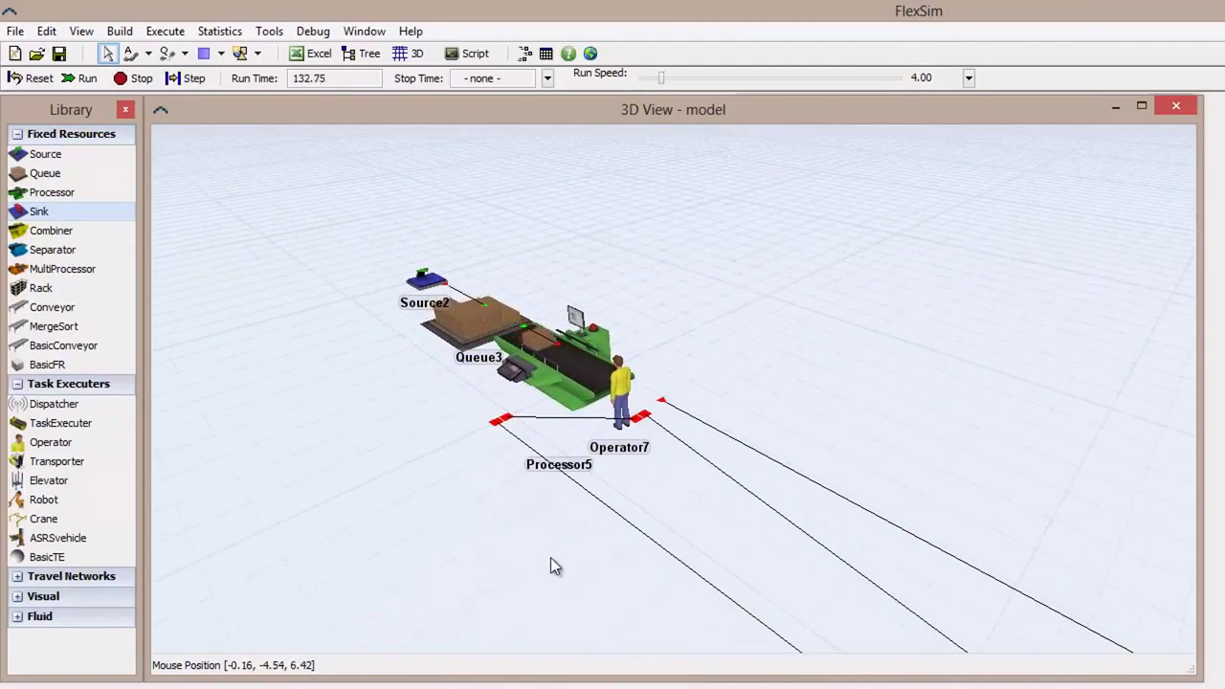
right_drag(550, 566, 584, 574)
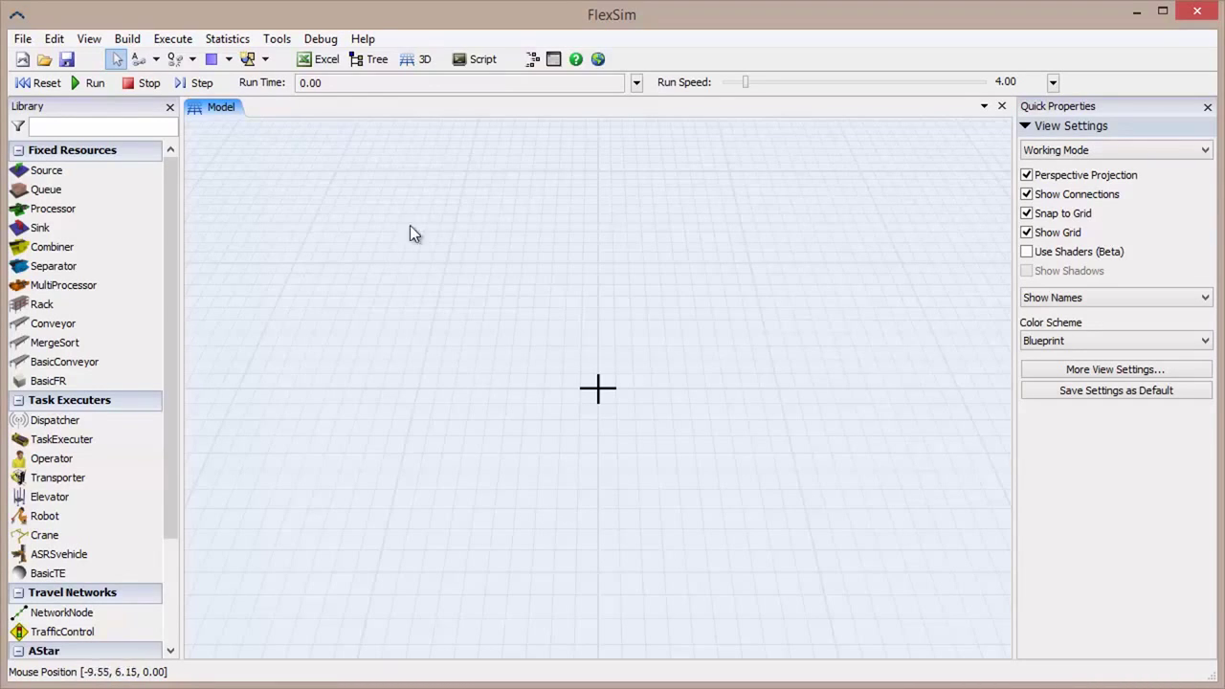
Step: Show the Debug Event List and place a Source, Queue, Processor and Sink in a row
click(323, 44)
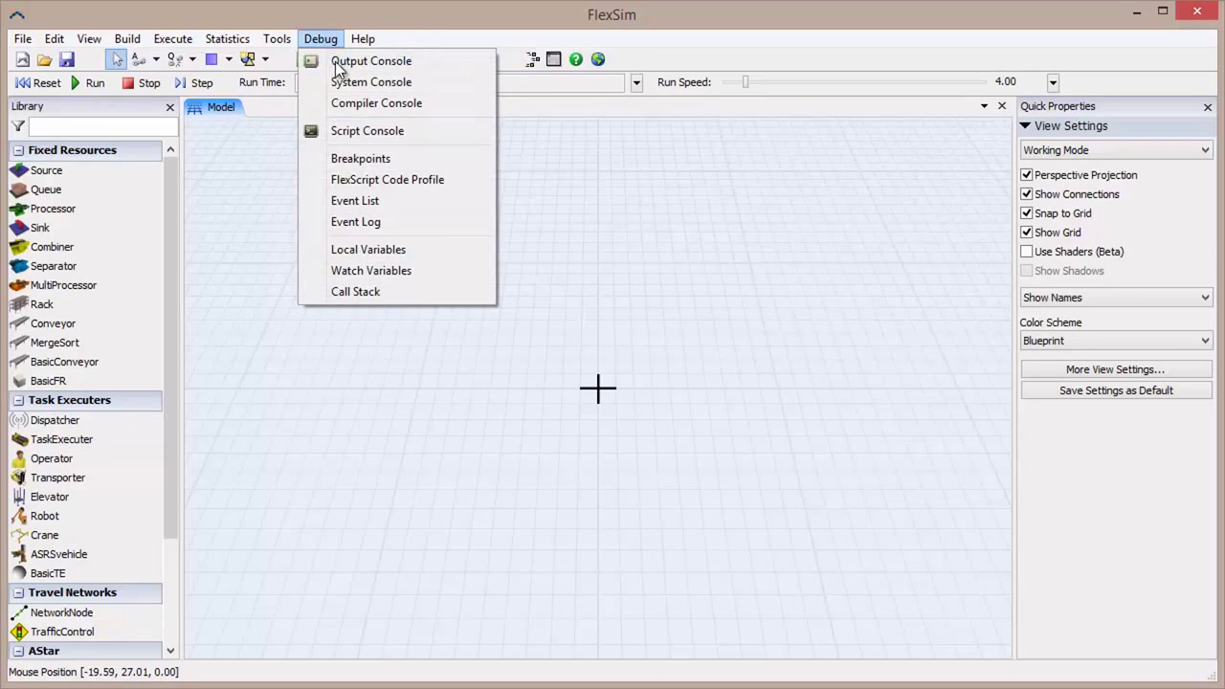
click(387, 200)
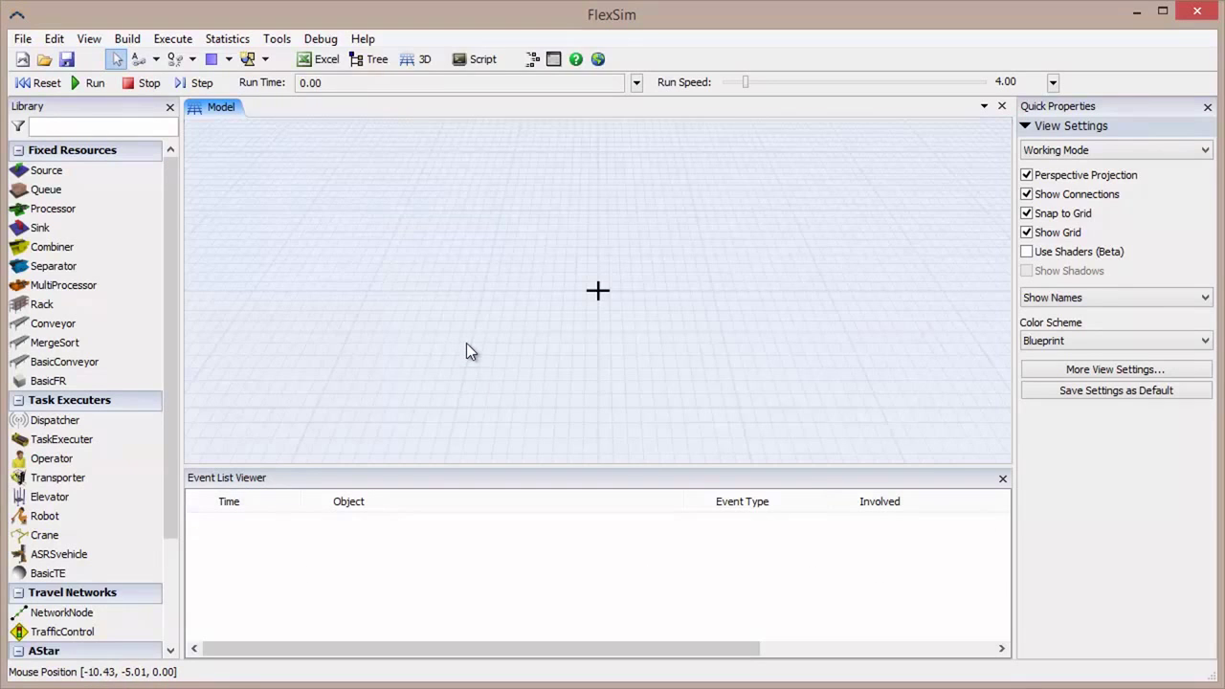
drag(44, 169, 346, 216)
drag(58, 190, 431, 240)
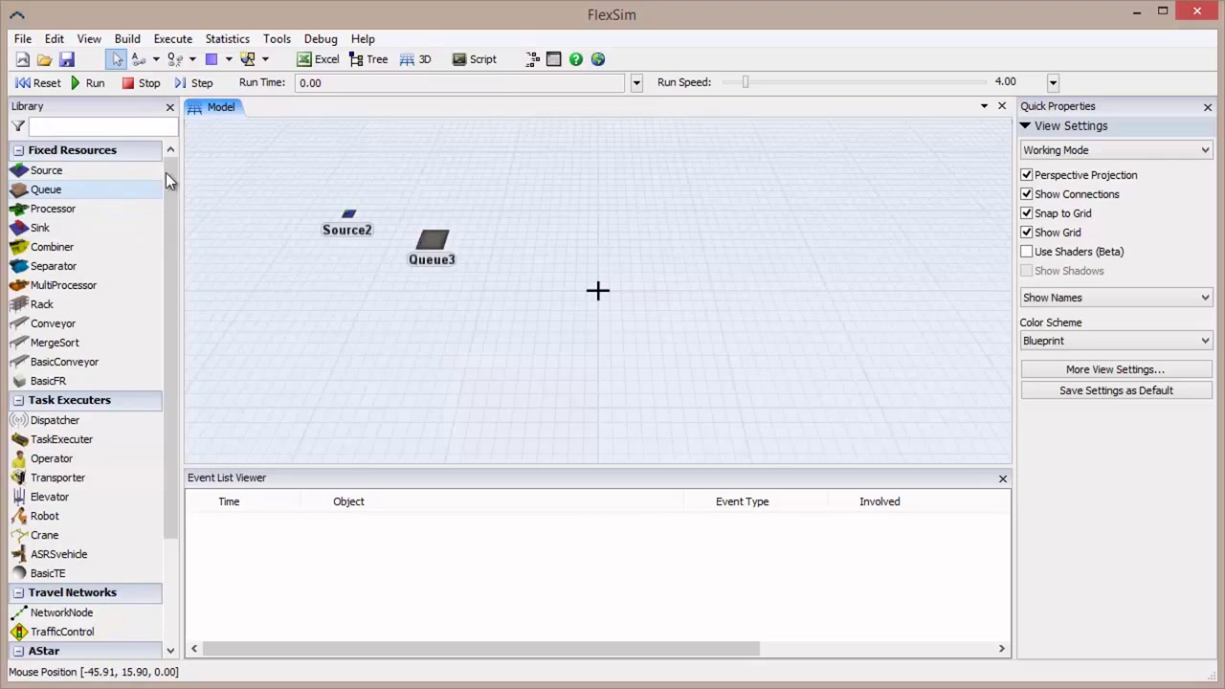
drag(82, 208, 565, 263)
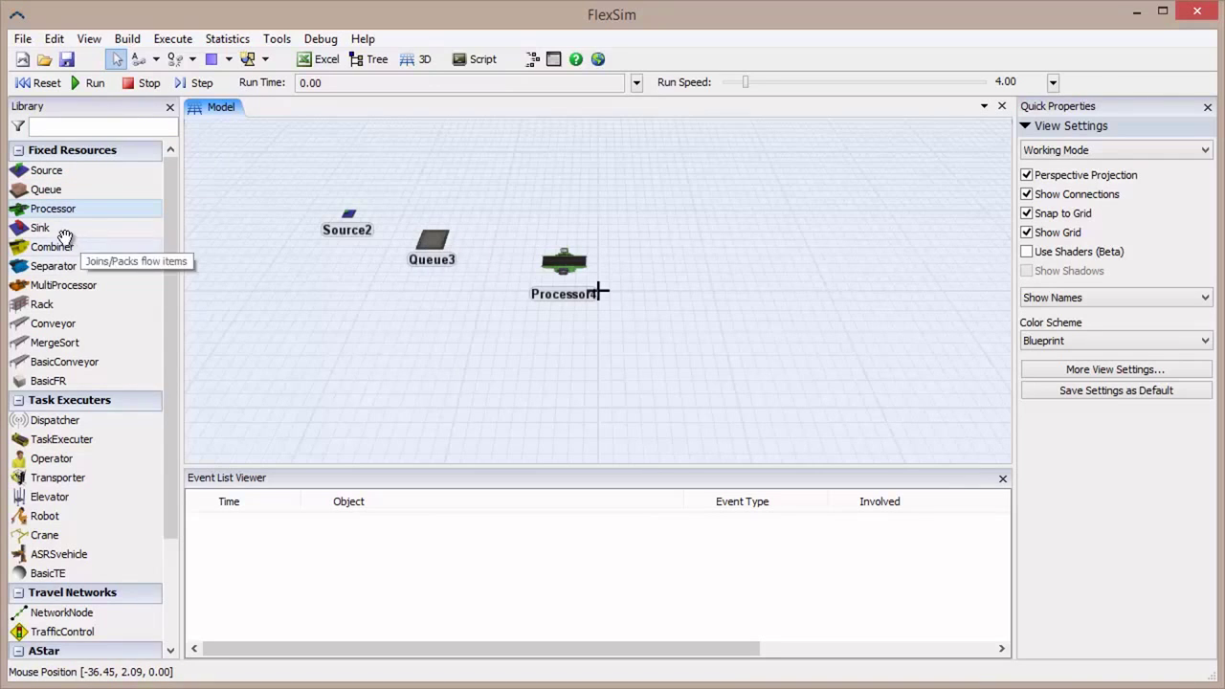
drag(53, 229, 666, 247)
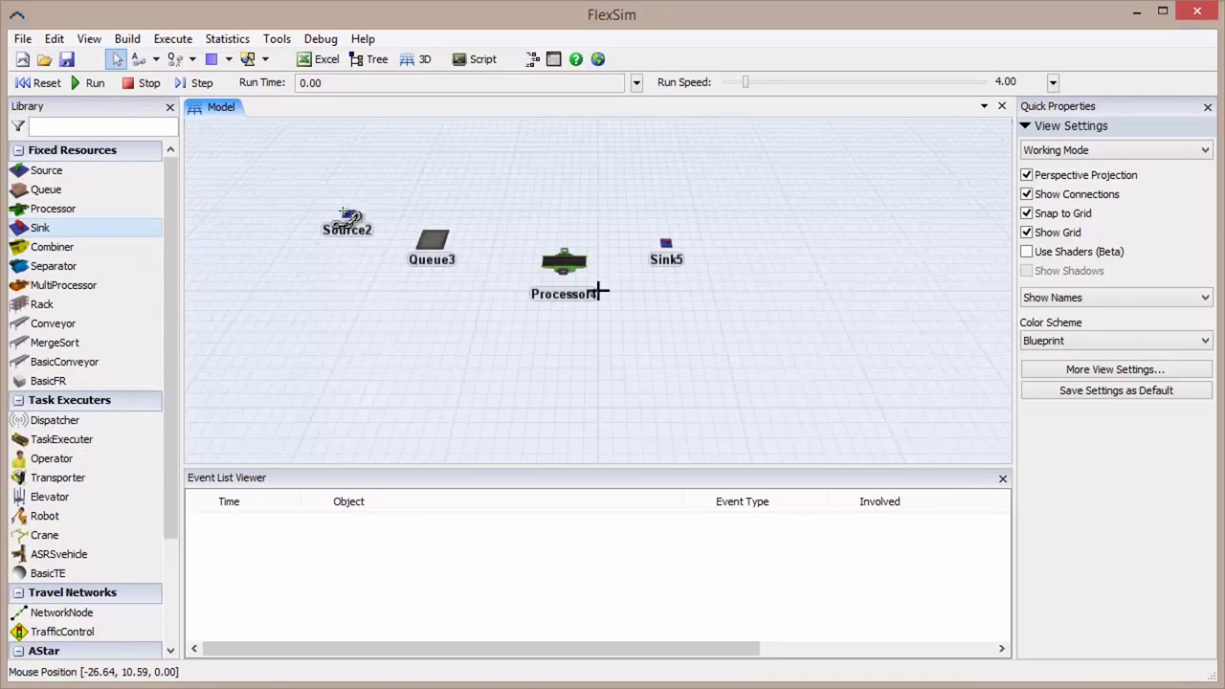
Step: Connect Source2→Queue3→Processor4→Sink5 in order and set the run speed to 0
drag(347, 216, 431, 239)
drag(431, 239, 564, 261)
drag(565, 261, 662, 251)
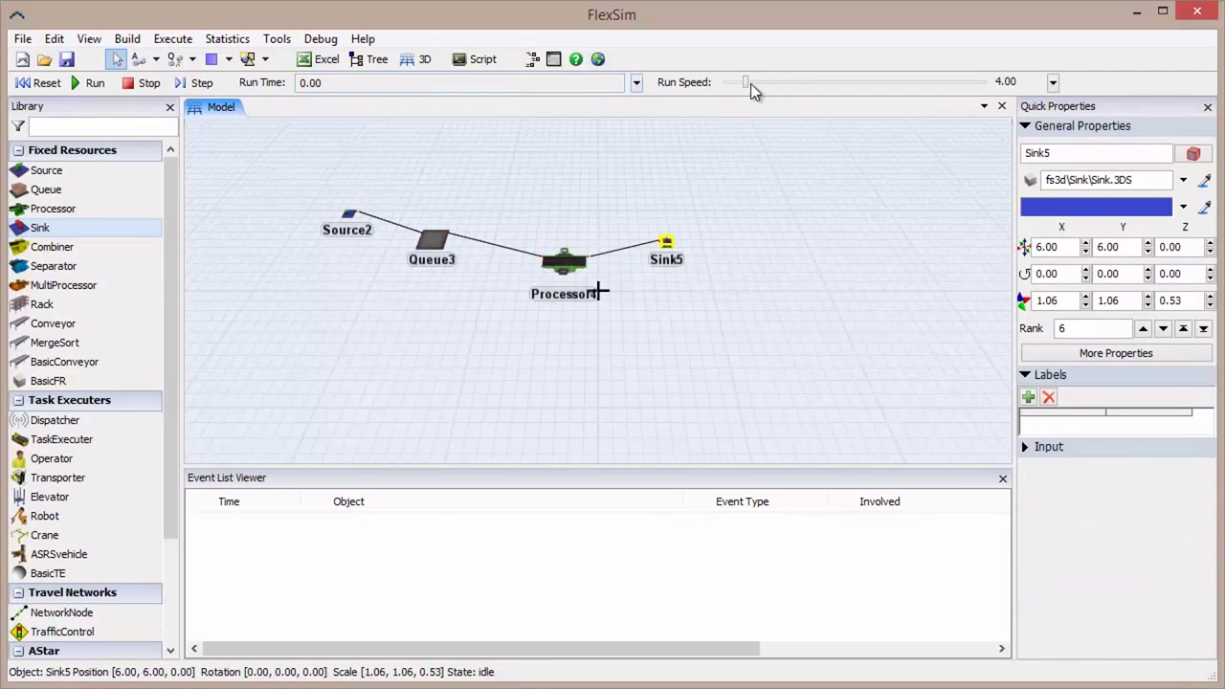
drag(748, 83, 654, 89)
drag(430, 340, 528, 365)
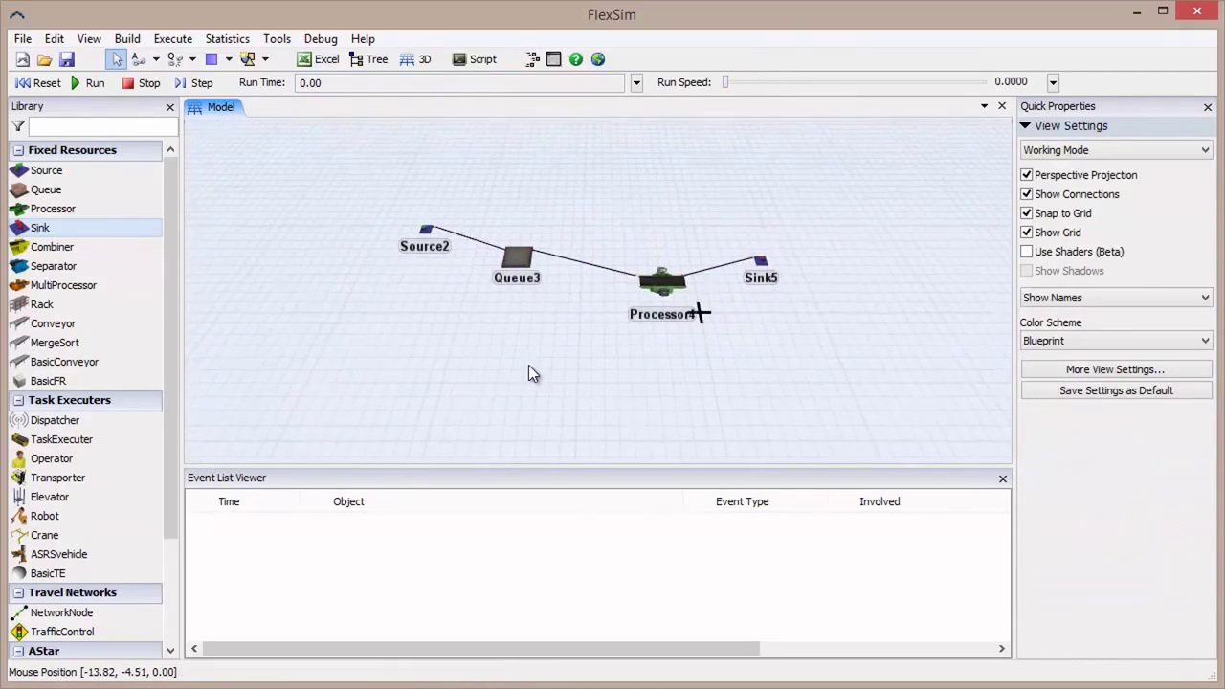
scroll(568, 371, up, 4)
scroll(551, 354, up, 2)
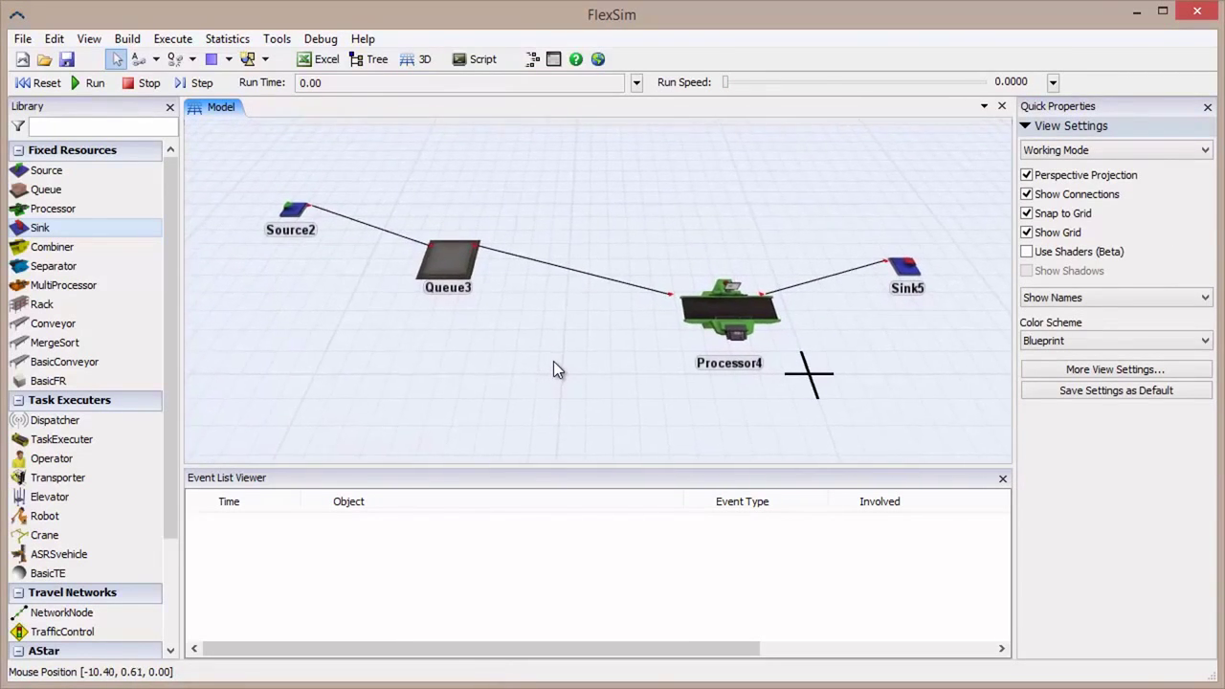
Step: Set Source2's Arrival Style to Arrival Schedule, creating one part at time 0
double_click(293, 212)
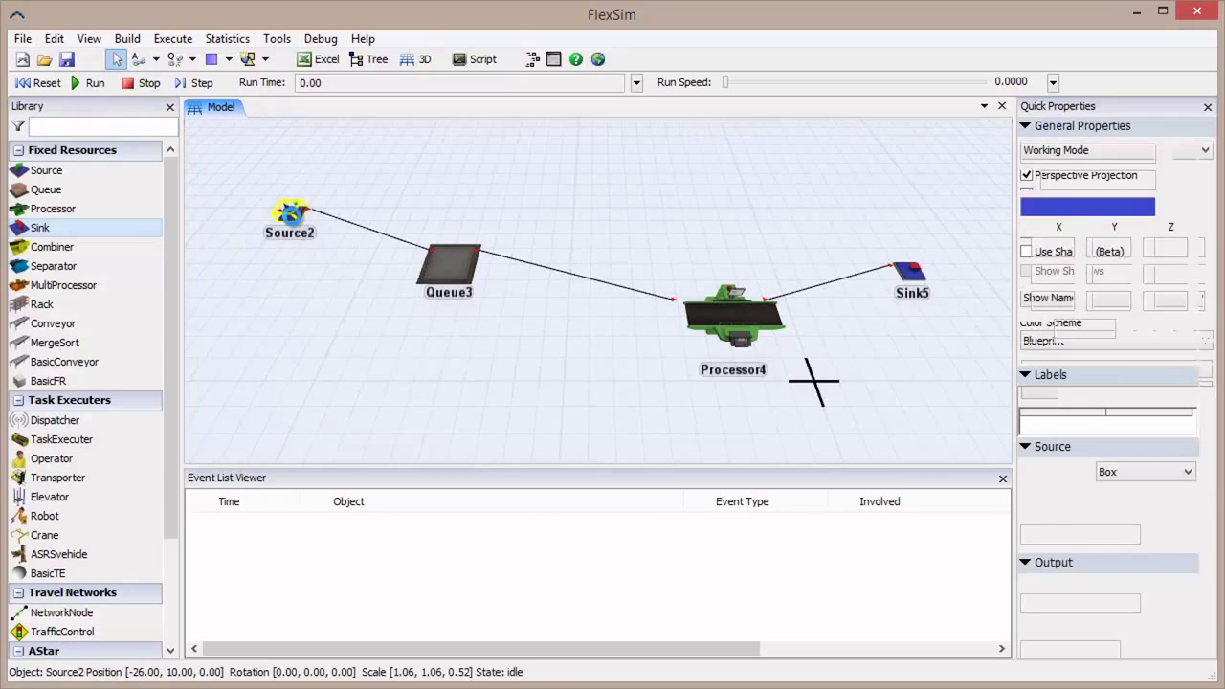
click(381, 166)
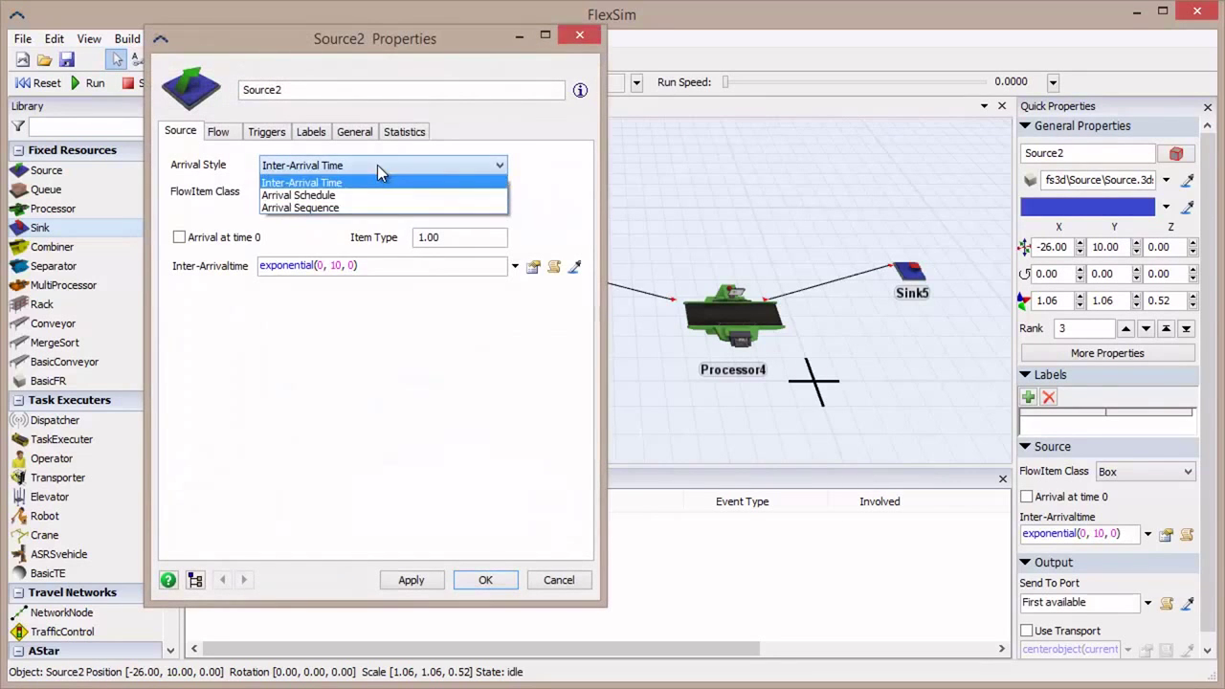
click(347, 194)
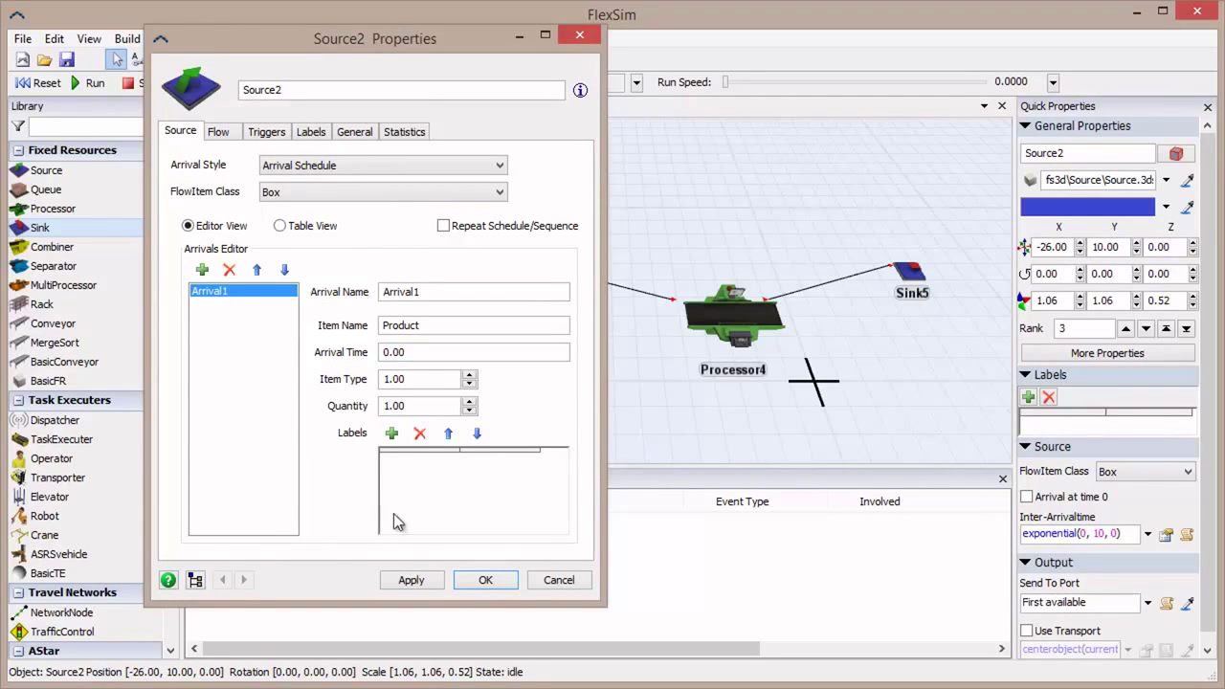
click(485, 579)
Step: Move Source2, Queue3 and Sink5 down in line with Processor4
click(486, 348)
drag(285, 236, 265, 333)
drag(449, 266, 455, 318)
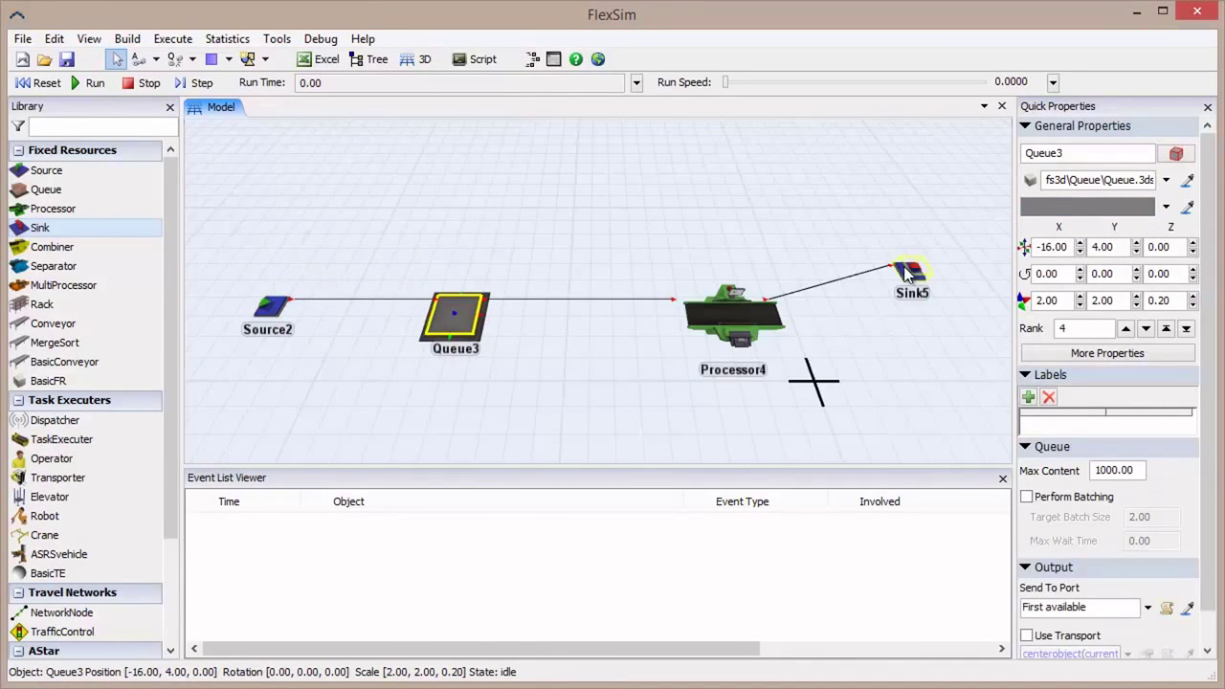
drag(906, 274, 920, 328)
Step: Reset the model to time 0 and move Sink5 back up onto the flow line
click(47, 84)
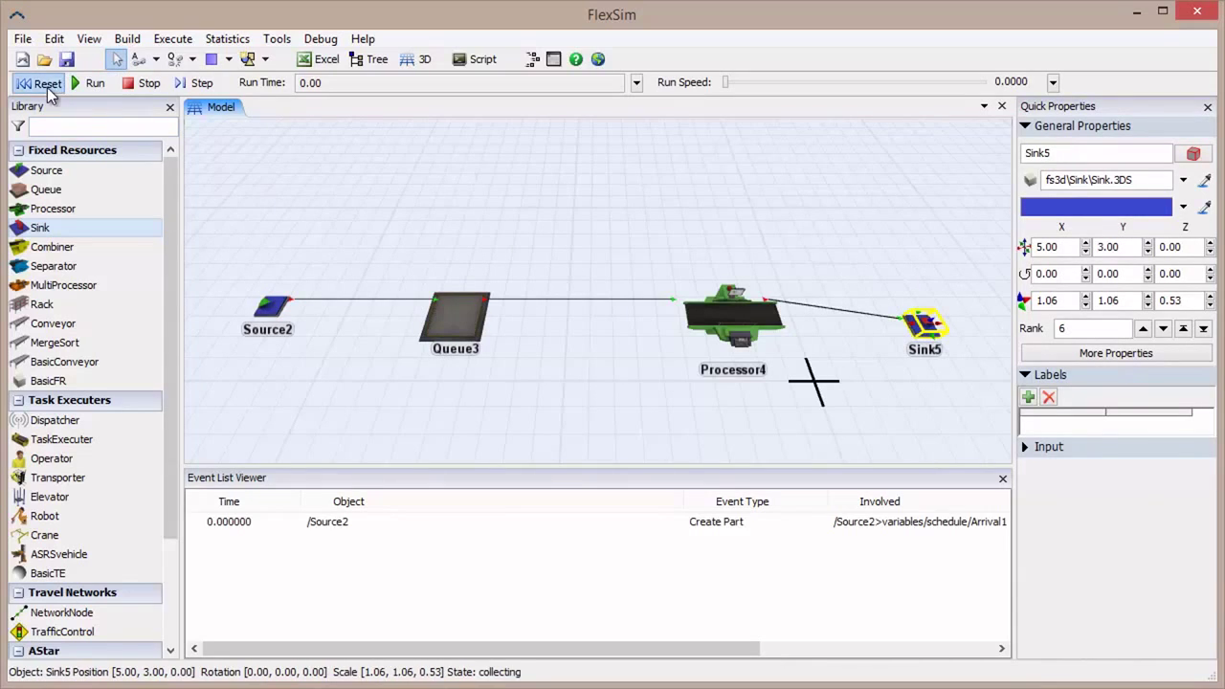
click(537, 403)
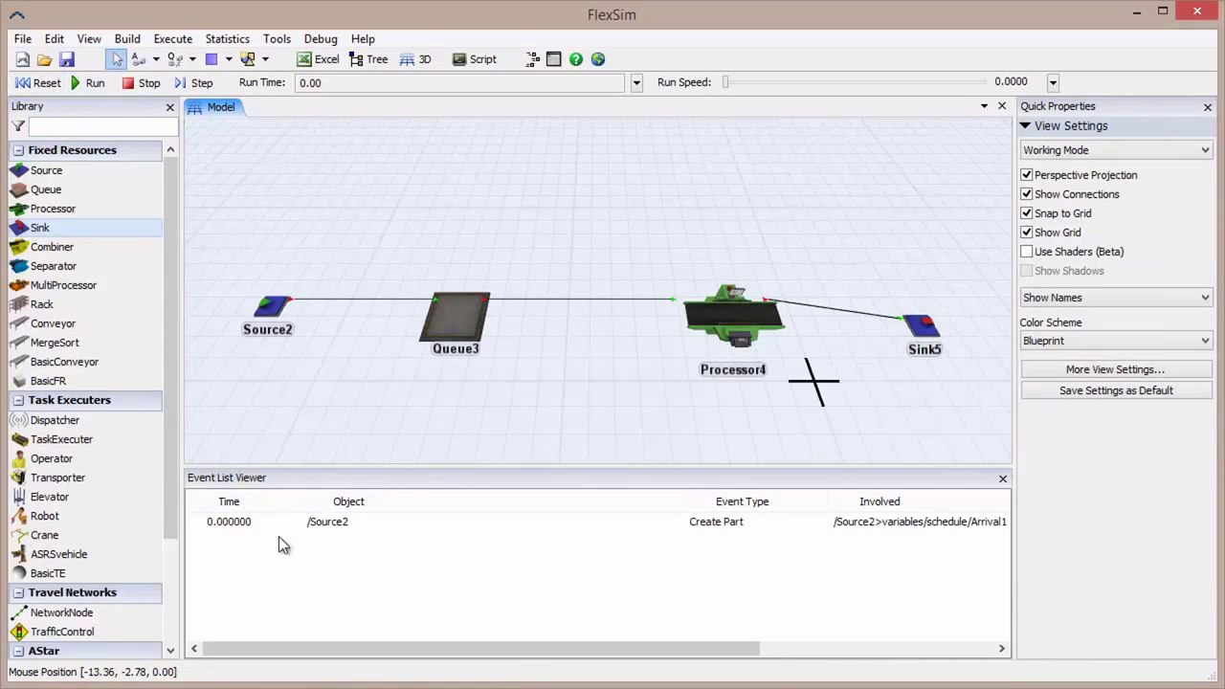
drag(920, 326, 912, 305)
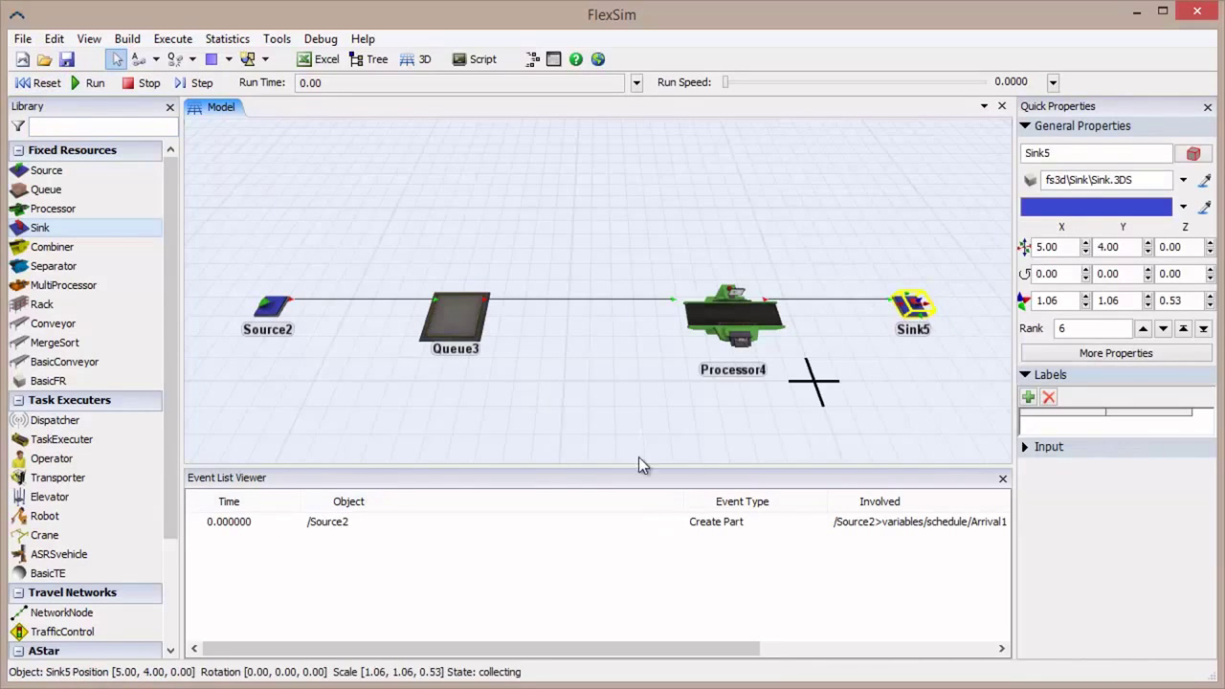
click(456, 406)
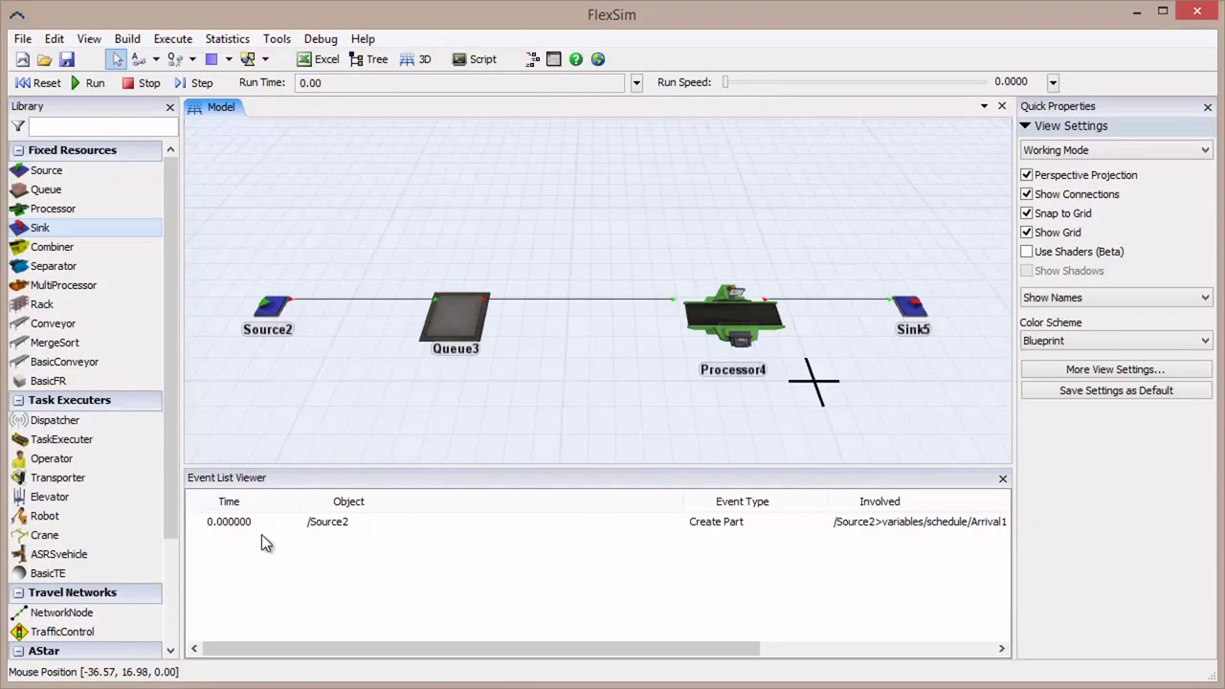
Step: Step twice until Processor4's Process Finish at 10.000000 is pending, then select Processor4
click(198, 84)
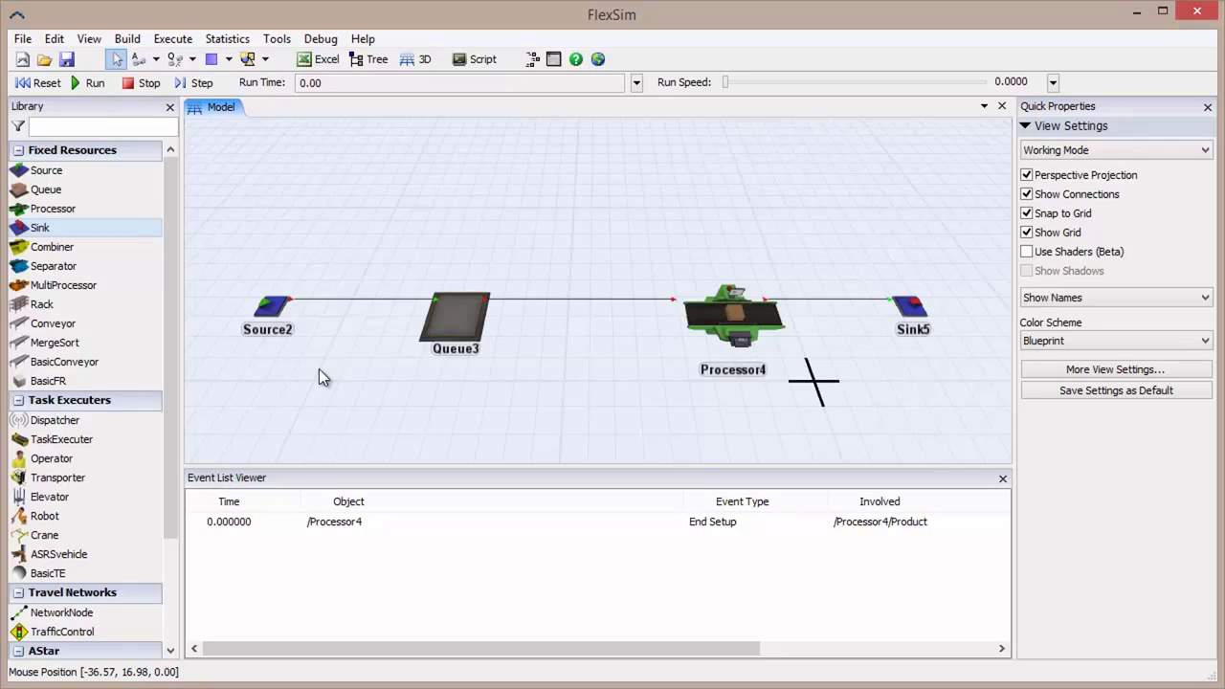
click(196, 82)
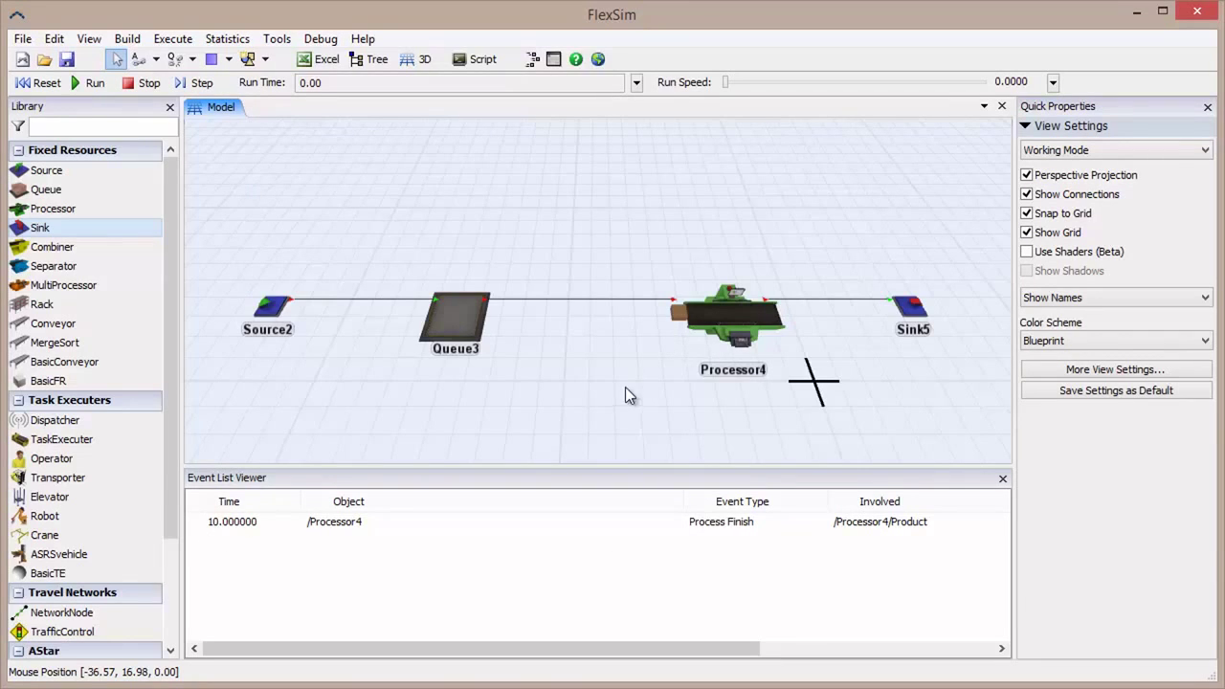
click(729, 319)
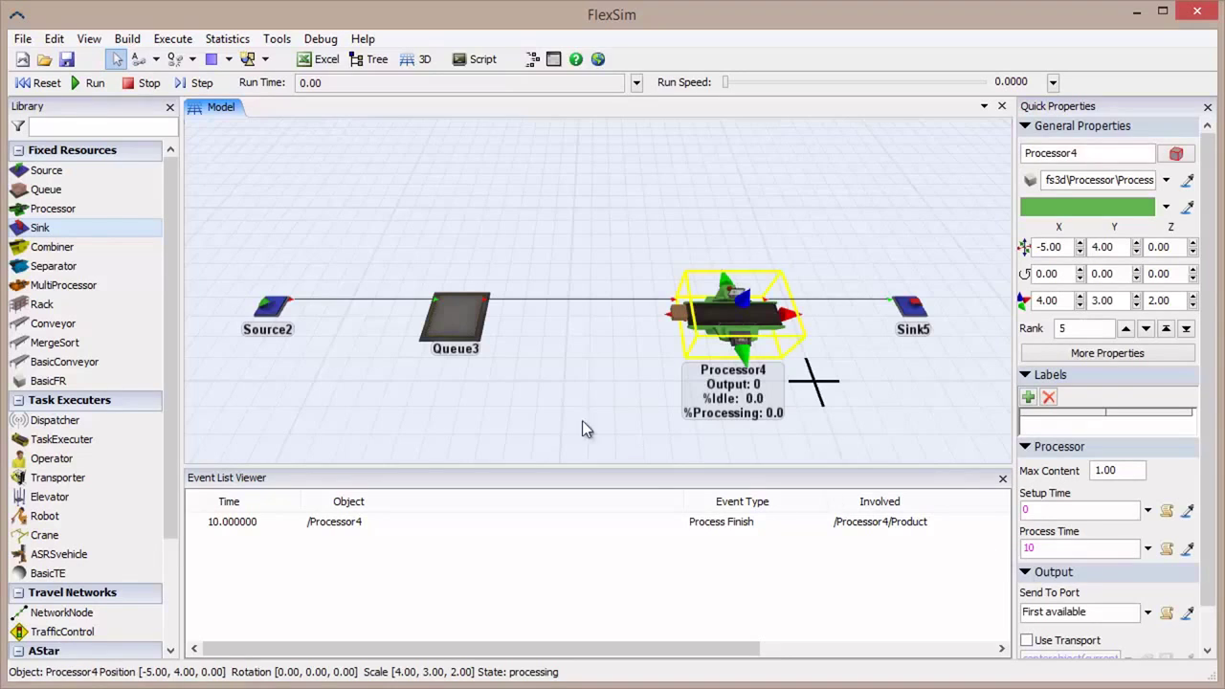
Step: Step through Process Finish, Open Inputs and Sink5's Destroy Part until the event list empties
click(202, 85)
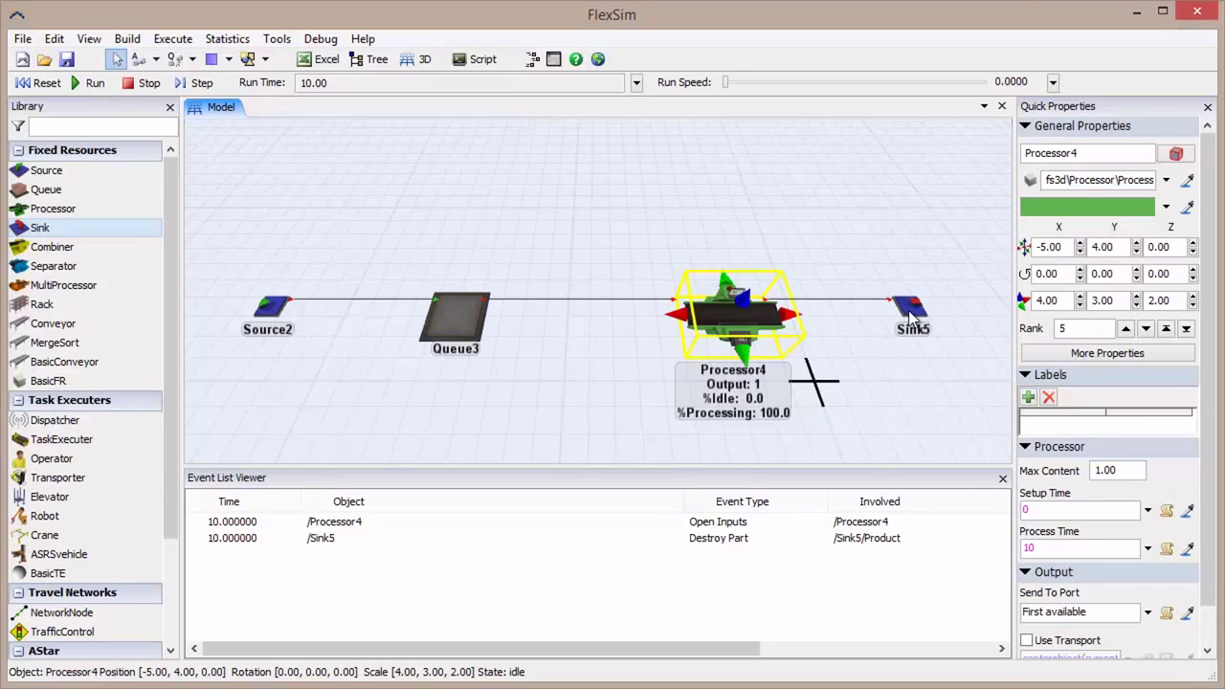
click(620, 404)
click(196, 84)
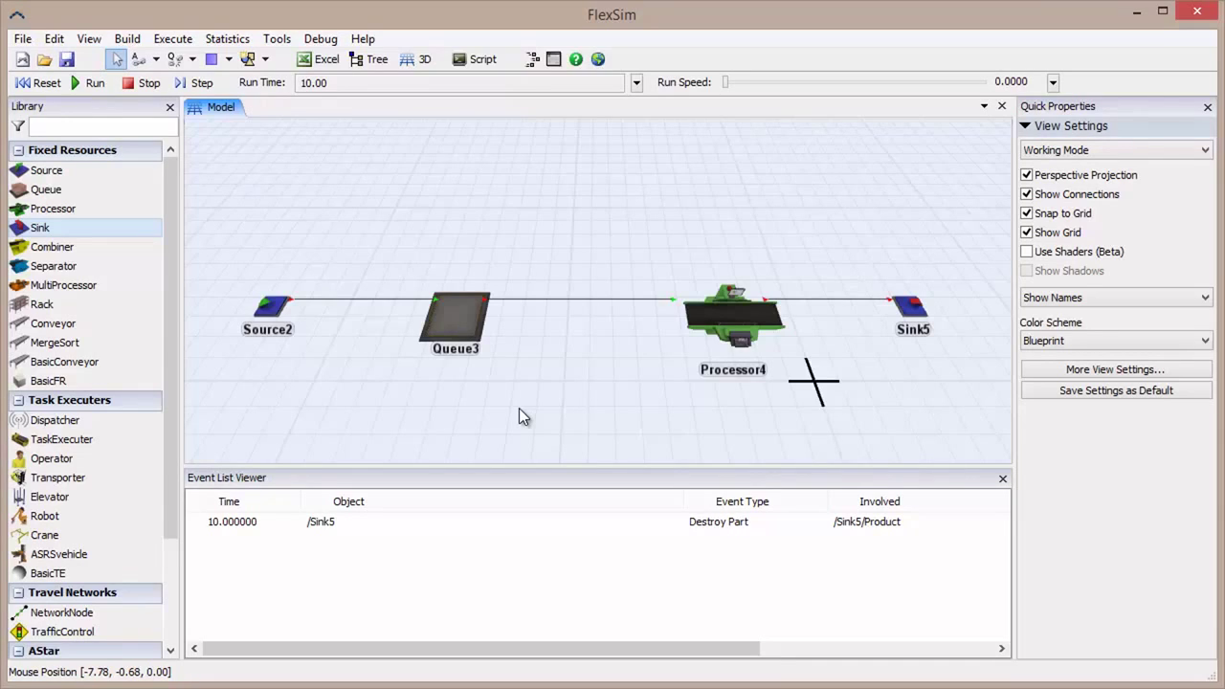
click(193, 82)
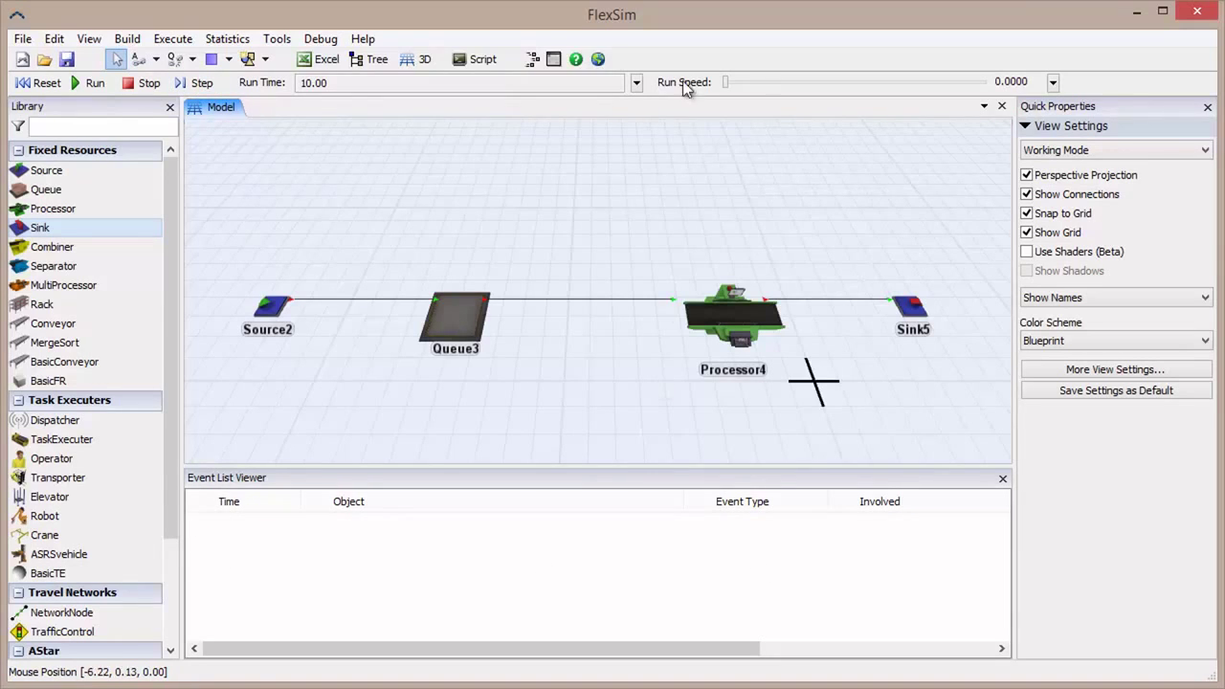
Step: Raise the run speed to 316 and check that Source2 shows an output of 1
drag(731, 82, 782, 83)
click(271, 316)
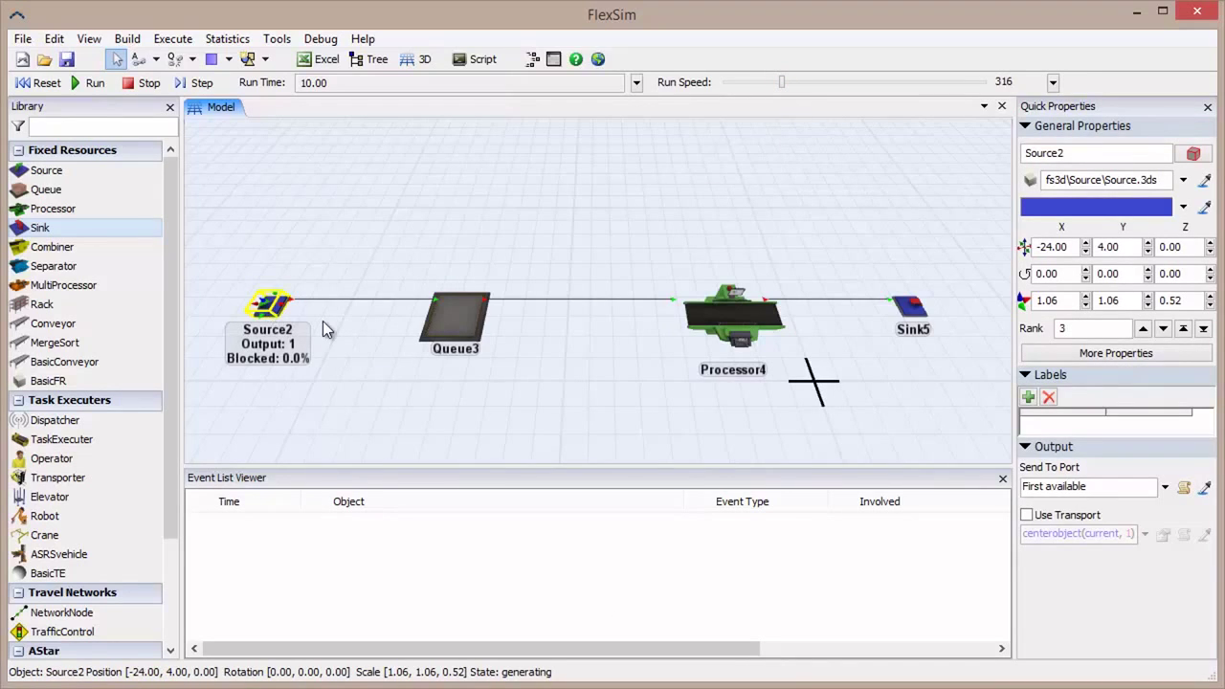
click(641, 281)
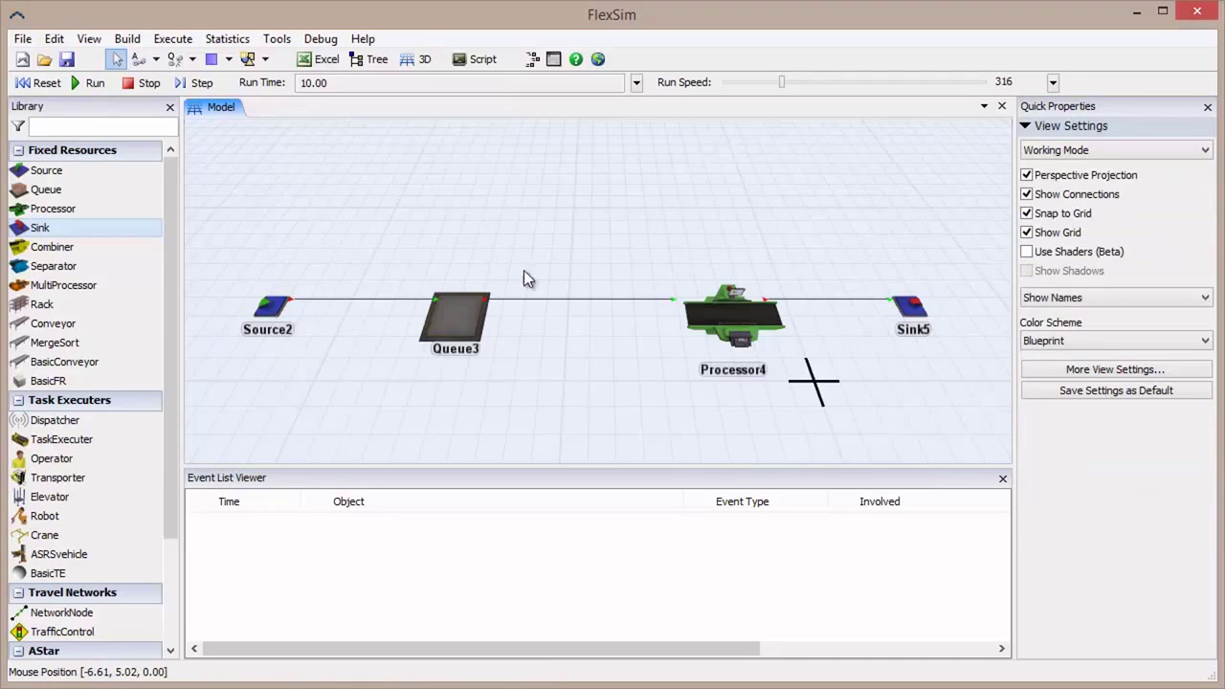
click(322, 42)
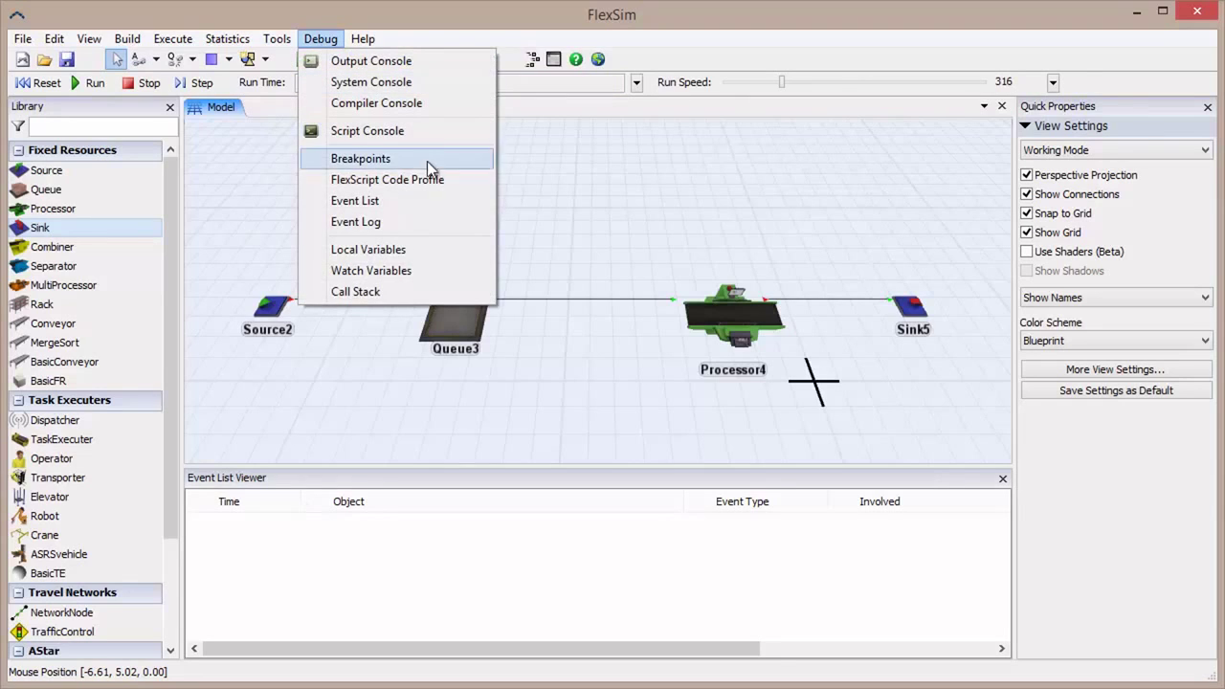
Step: Enable Event Log logging, set run speed 0, and reset to list all five OnReset triggers
click(388, 224)
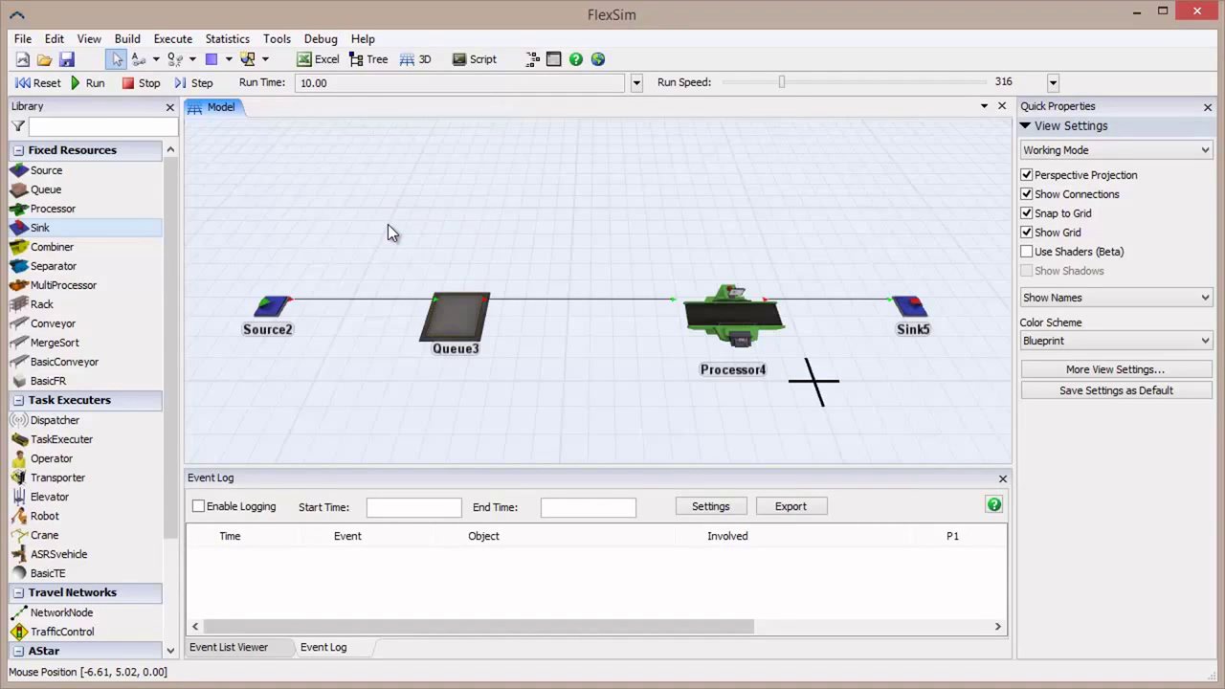
click(198, 506)
drag(781, 82, 630, 96)
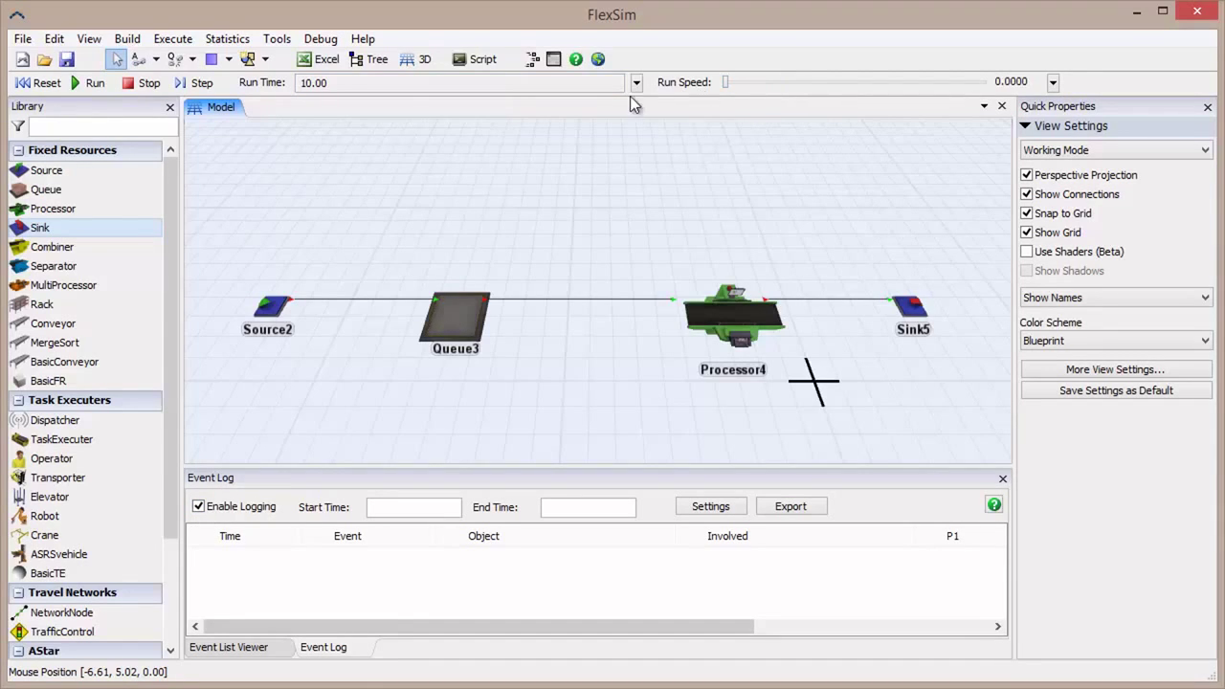
click(41, 83)
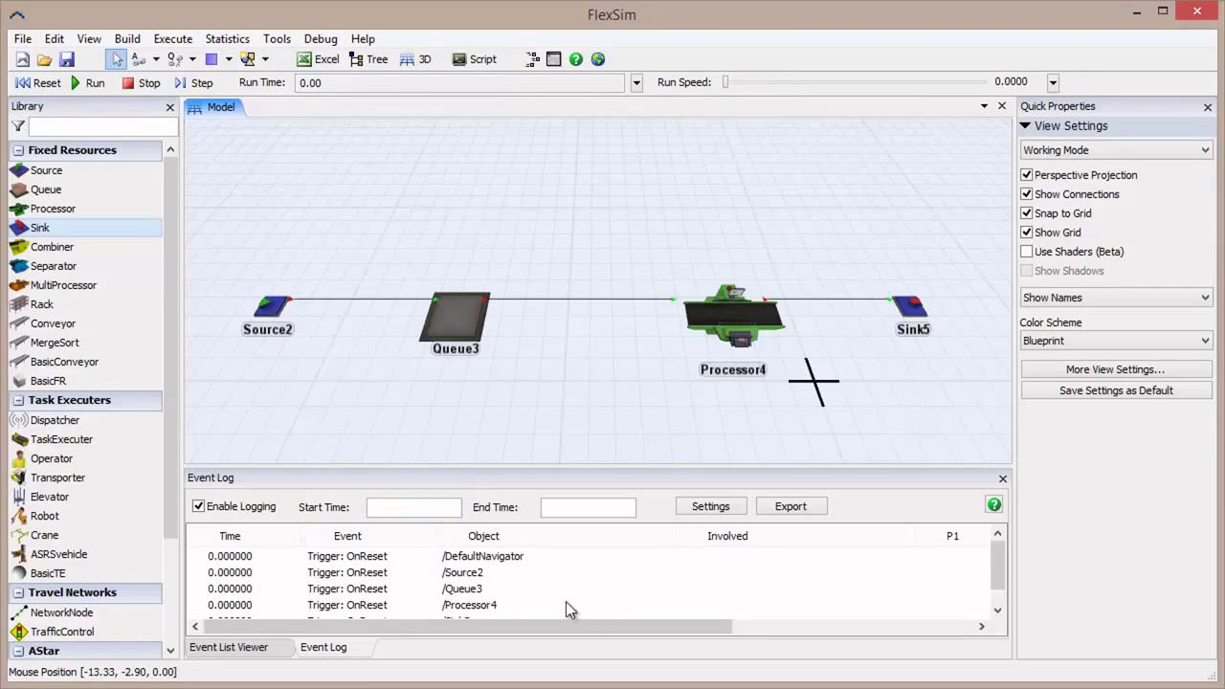
drag(620, 465, 609, 398)
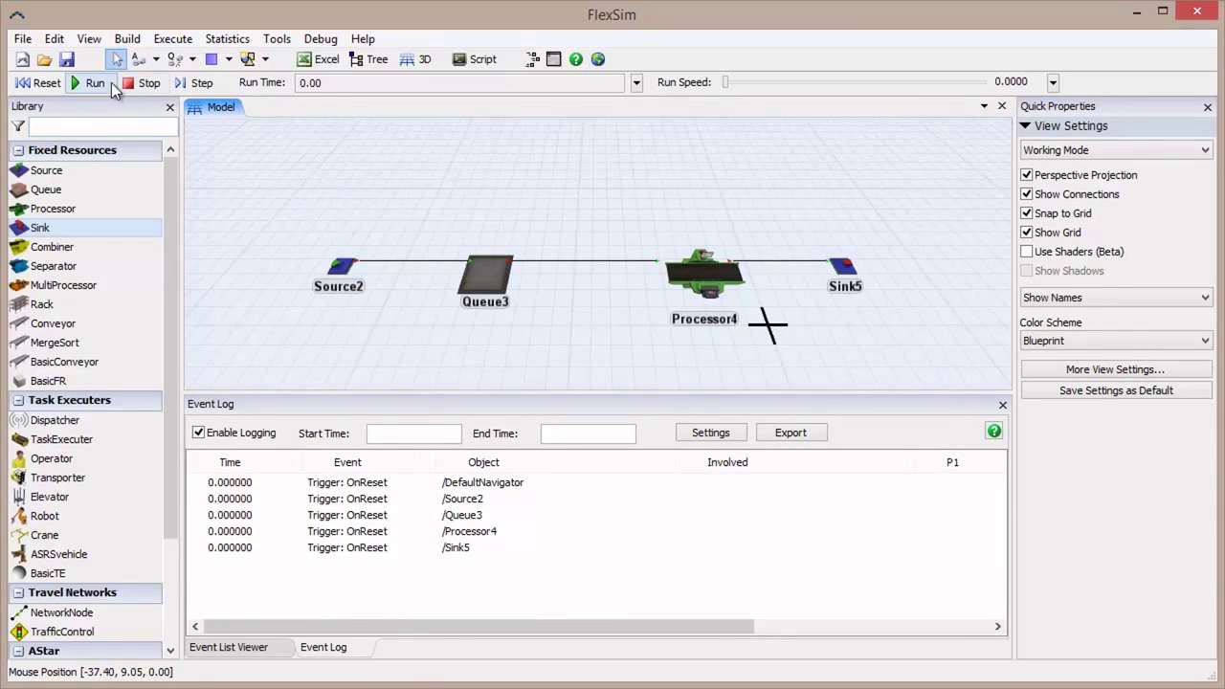
Step: Step twice to time 10, scrolling the Event Log down to Sink5's Destroy Object row
click(189, 84)
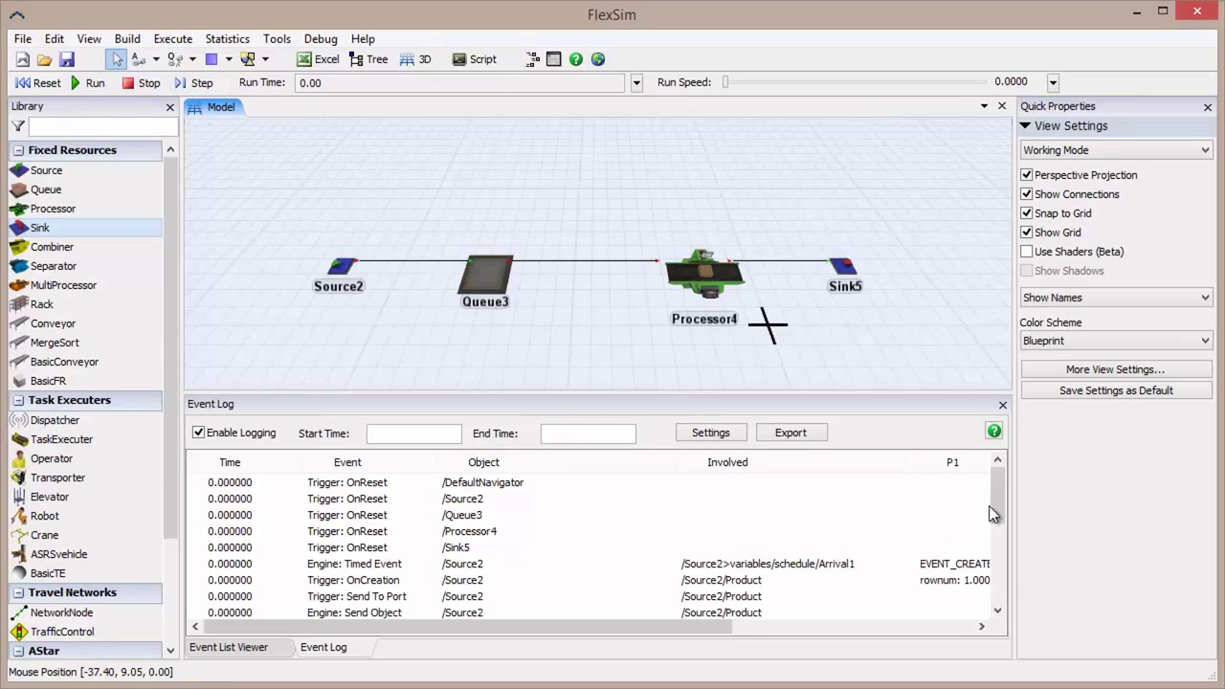
drag(998, 508, 994, 594)
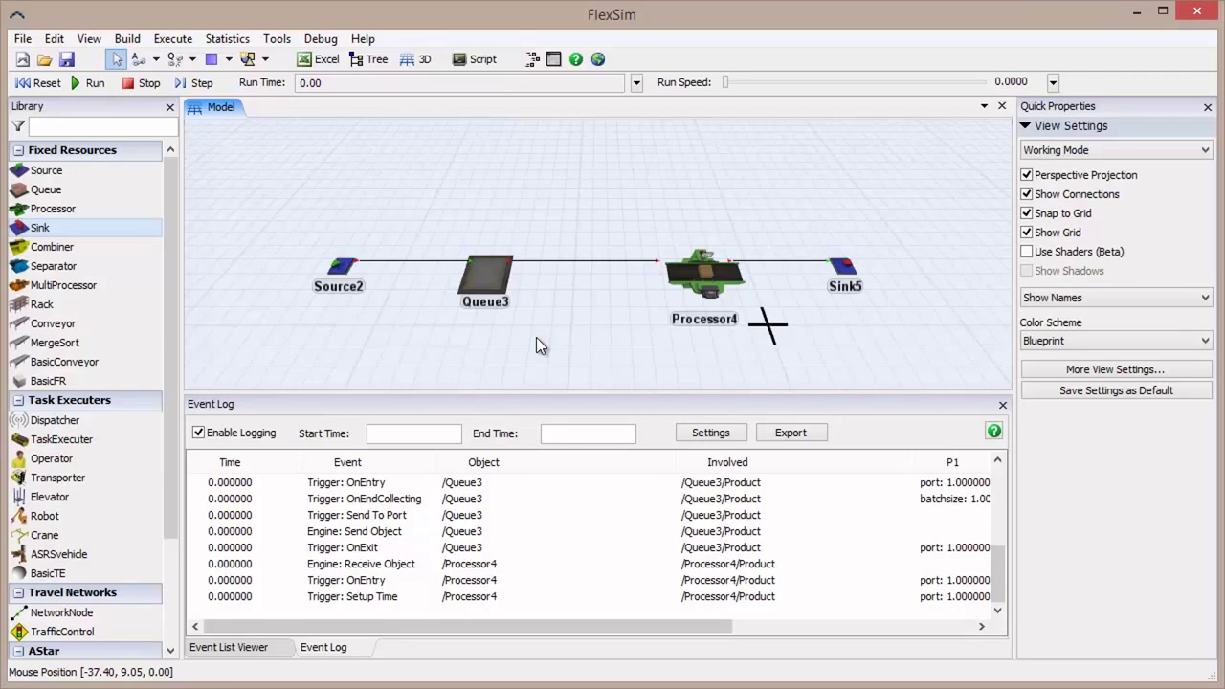
click(194, 84)
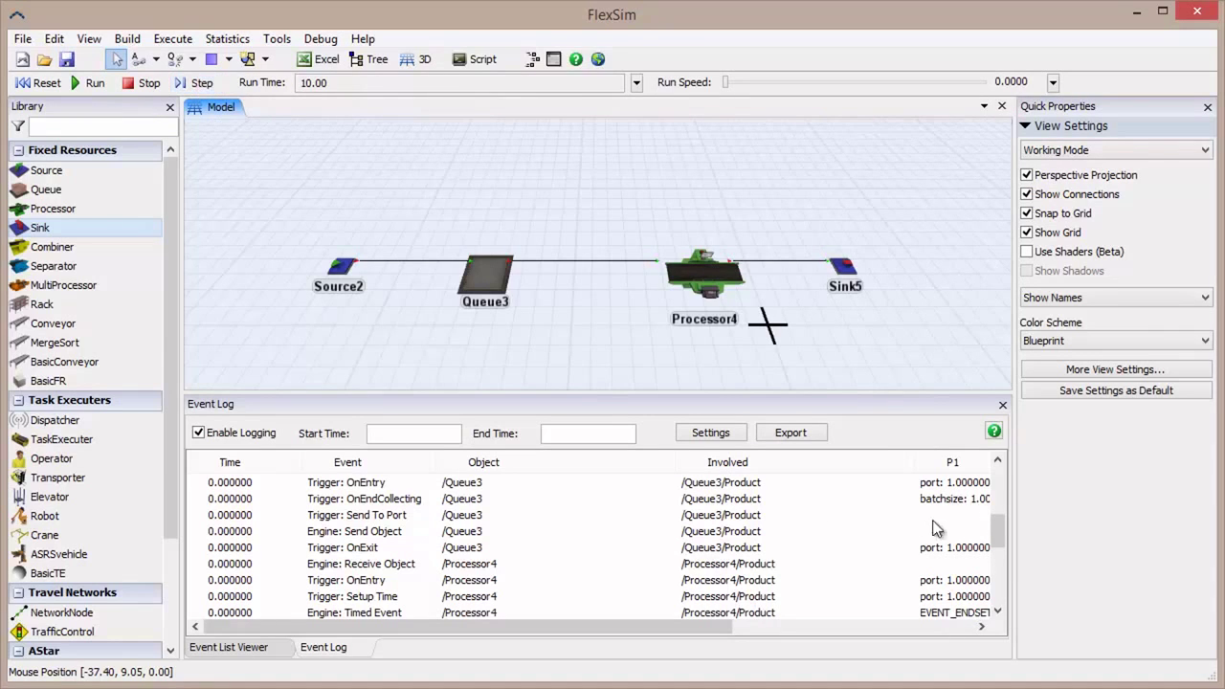
drag(998, 531, 998, 584)
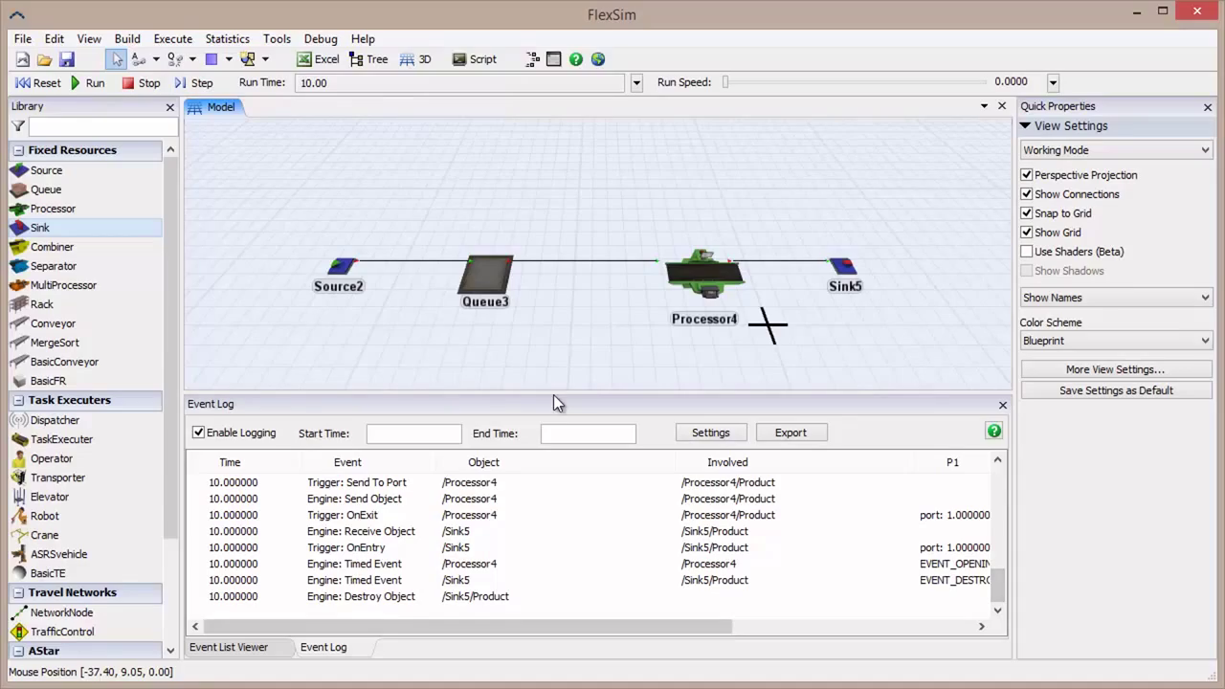